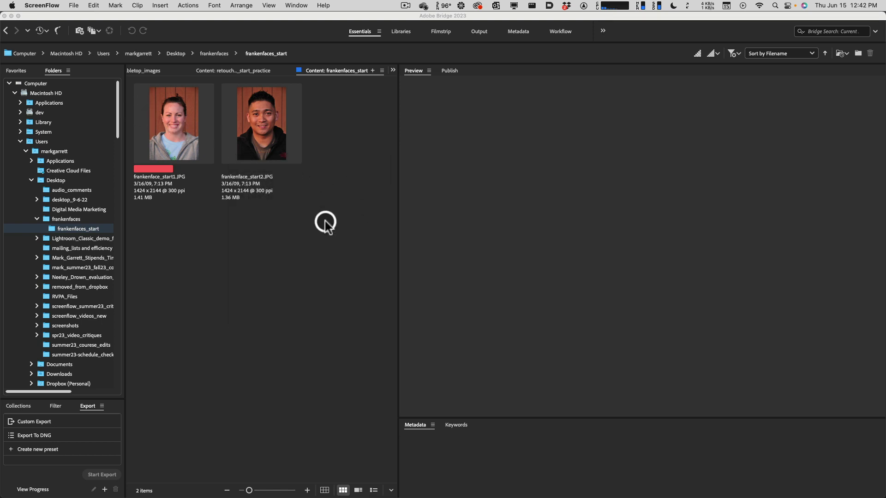
Step: Enlarge the thumbnails and open frankenface_start1.JPG and frankenface_start2.JPG together in Photoshop
left_click(256, 490)
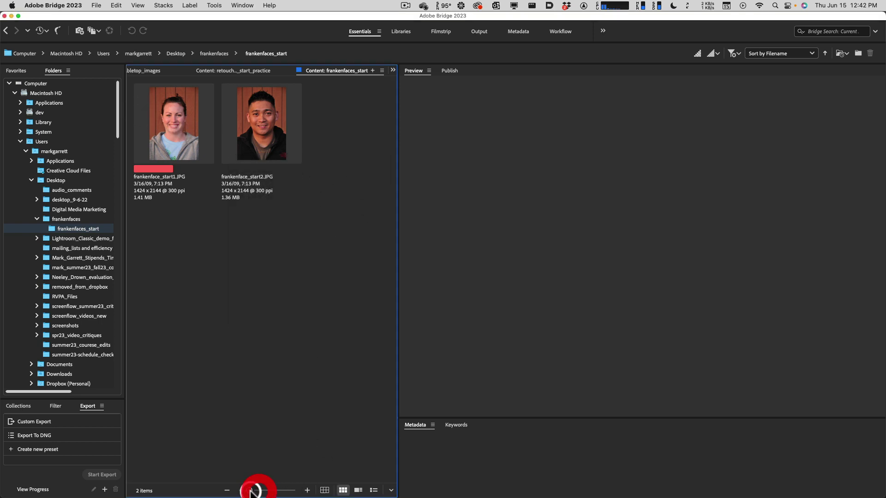
left_click_drag(256, 490, 259, 491)
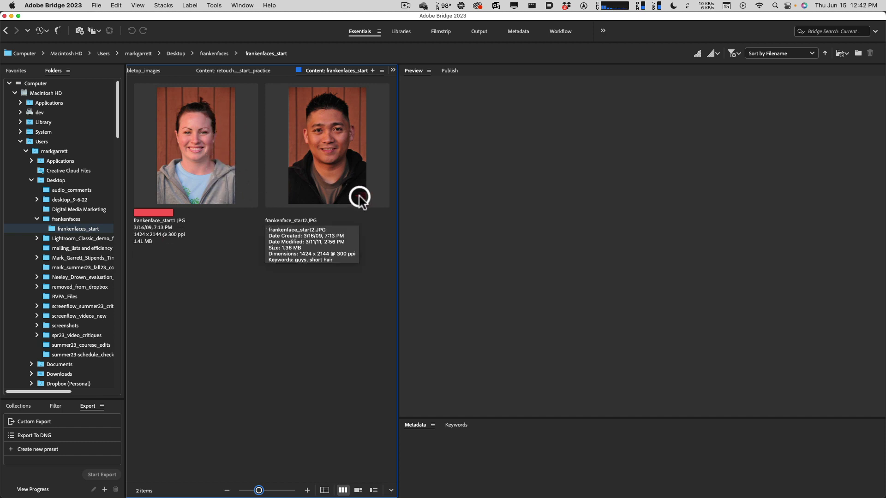
left_click(199, 164)
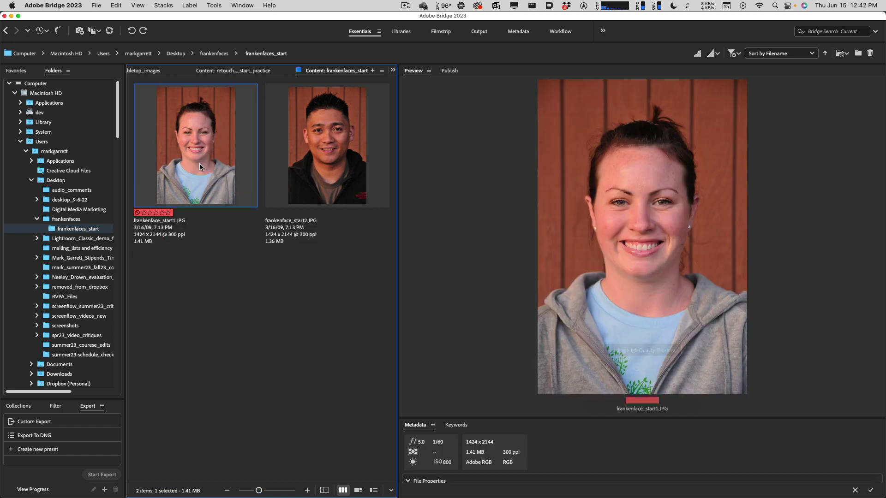
left_click(316, 165, "shift")
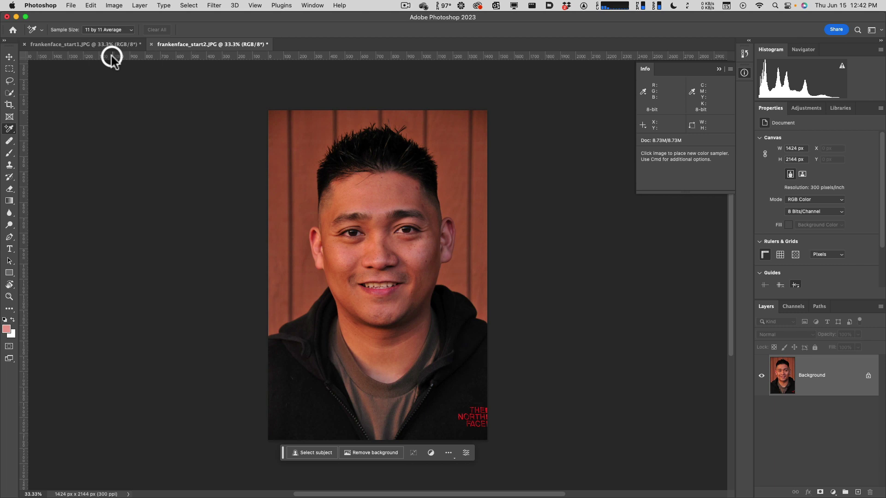
Step: Compare the two open portraits, ending on frankenface_start2.JPG
left_click(107, 47)
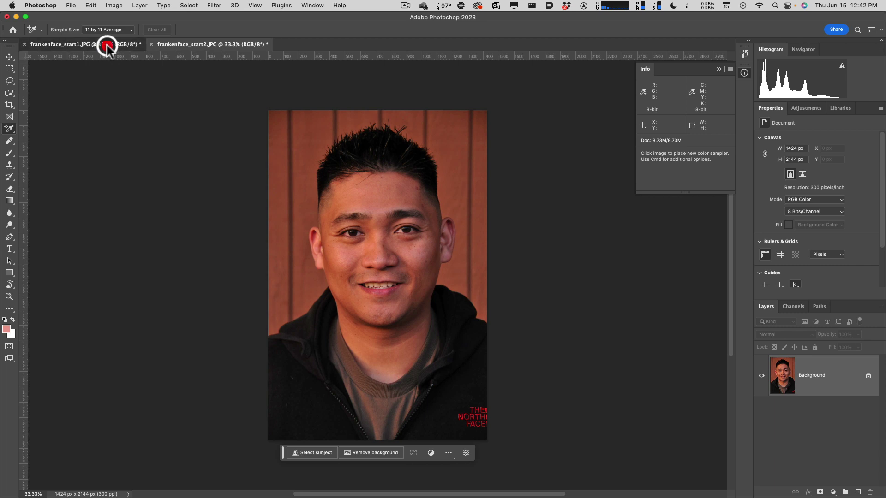
left_click(198, 45)
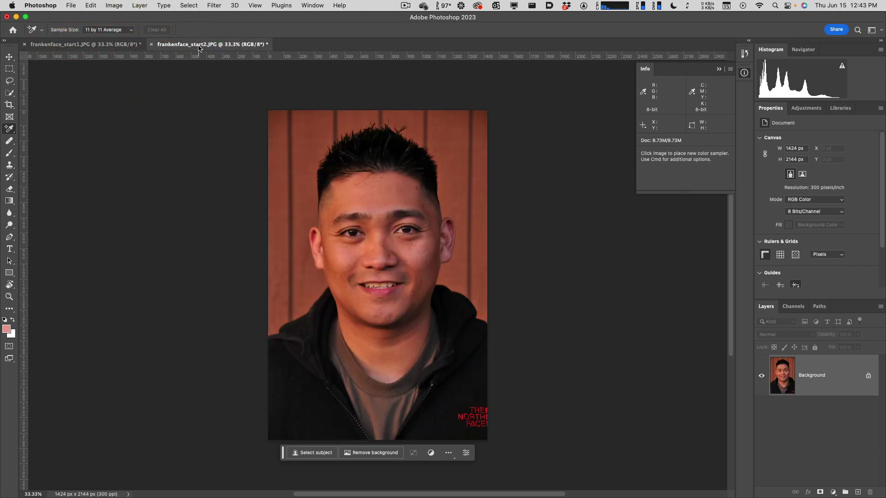
left_click(110, 45)
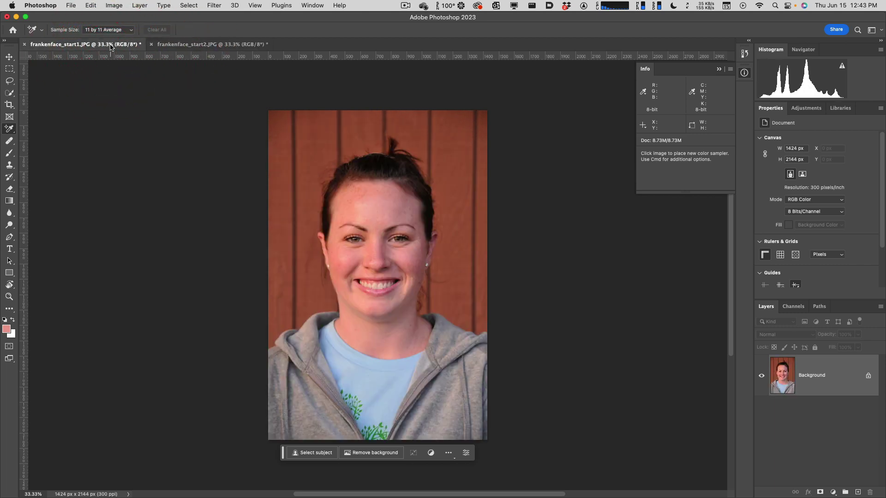
left_click(186, 46)
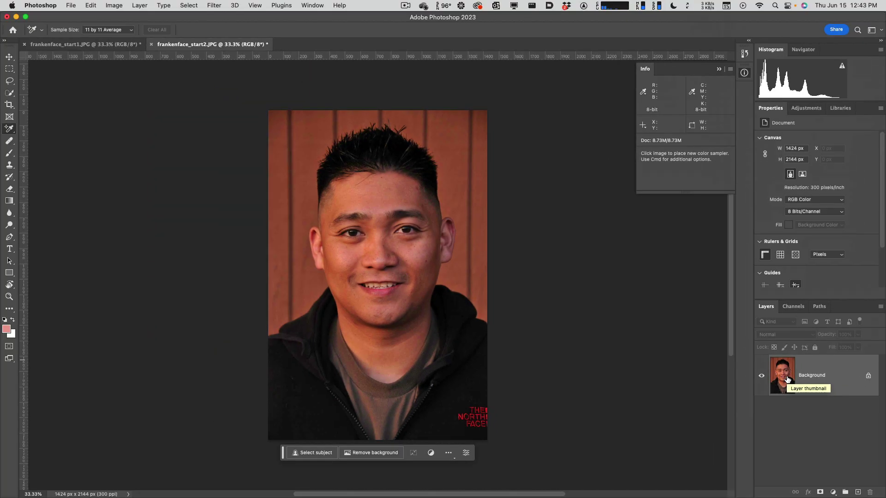
Step: Copy the portrait from frankenface_start2.JPG into frankenface_start1.JPG as a layer and move it to cover the existing portrait
left_click_drag(786, 379, 371, 227)
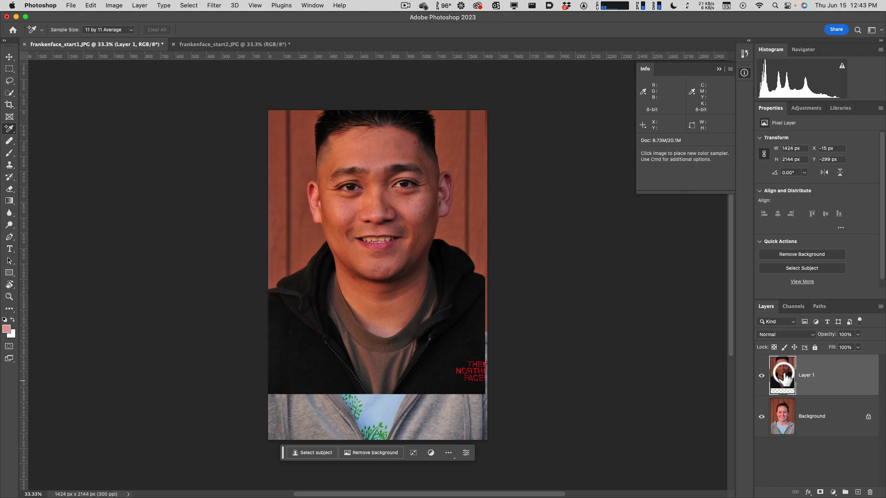
left_click(11, 59)
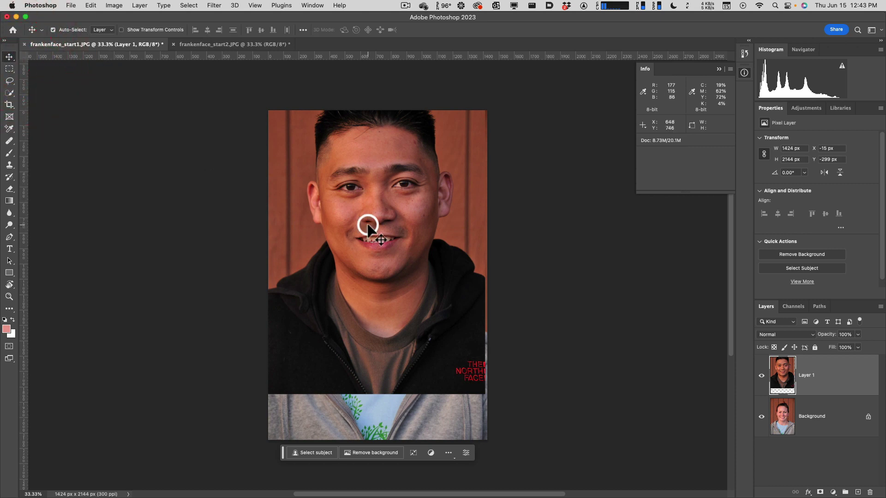
left_click_drag(368, 226, 370, 274)
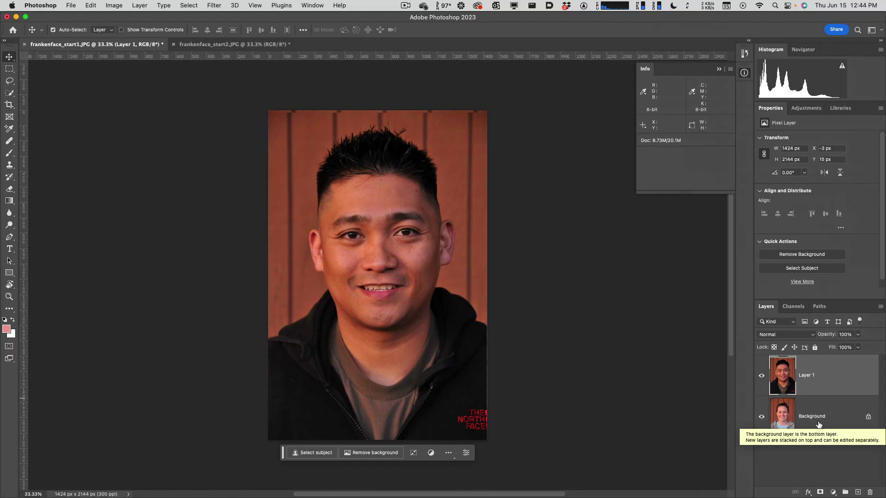
Step: Convert the locked Background into a regular layer, keeping the default name Layer 0, Normal mode and 100% opacity
left_click(861, 419)
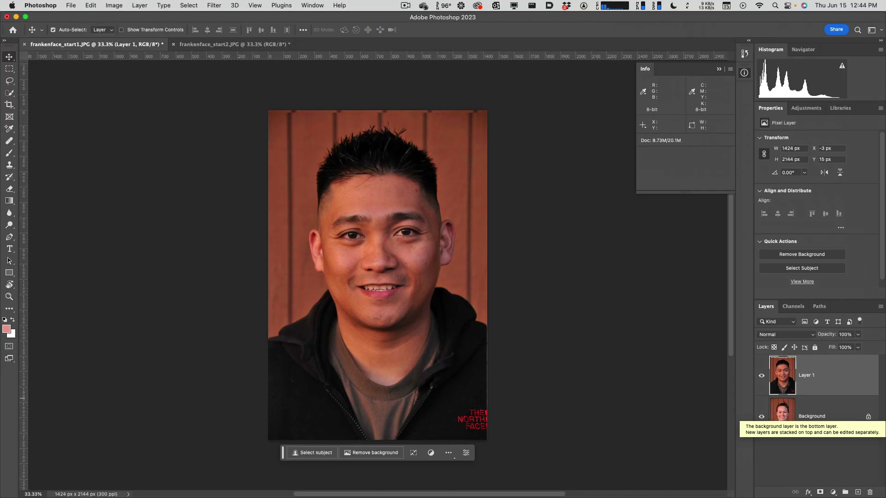
left_click(847, 420, "super")
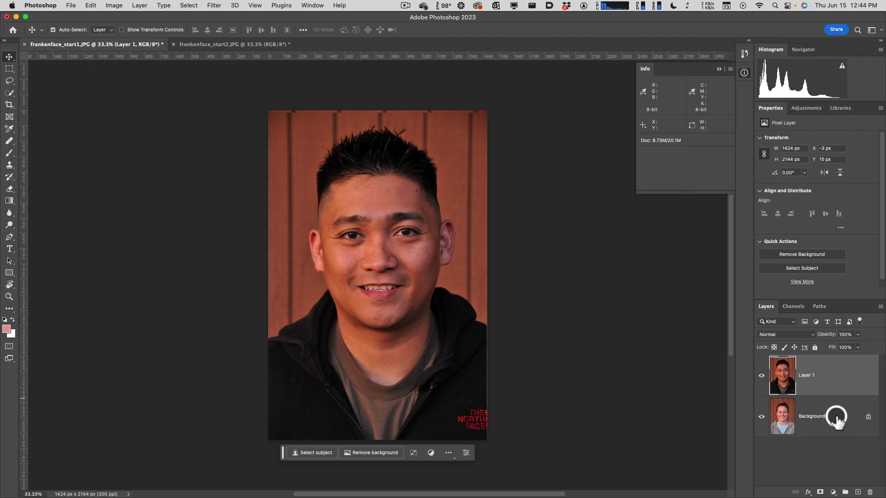
double_click(837, 418)
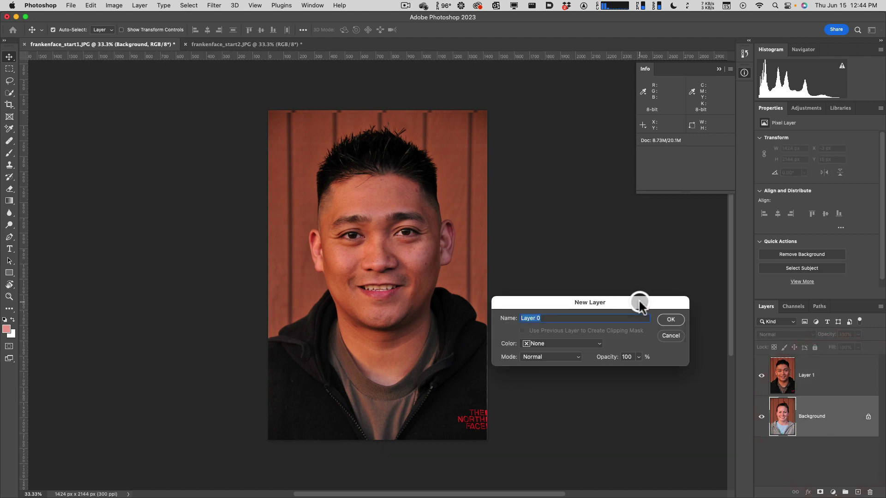
left_click_drag(636, 299, 590, 240)
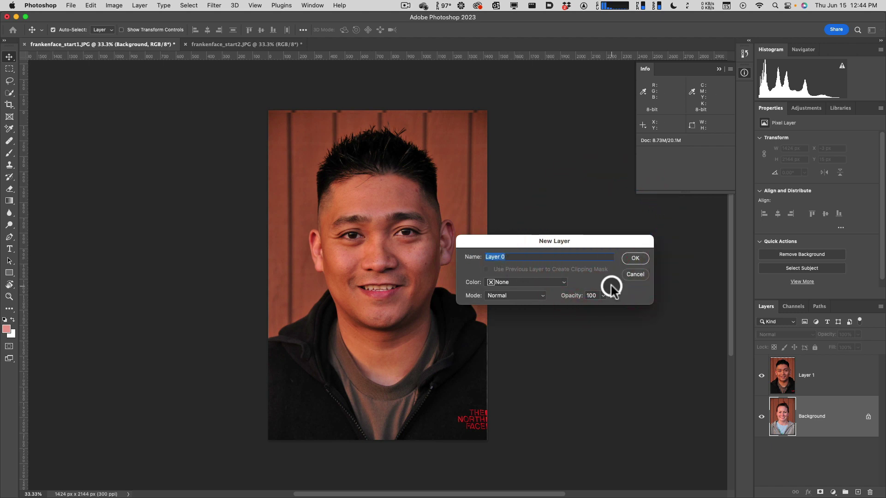
left_click(636, 258)
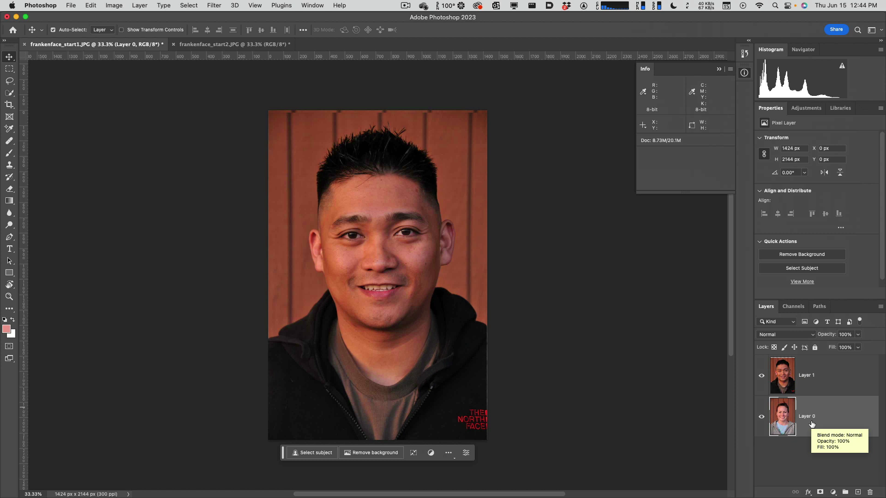
Step: Move Layer 0 above Layer 1 in the layer stack
left_click_drag(812, 424, 789, 421)
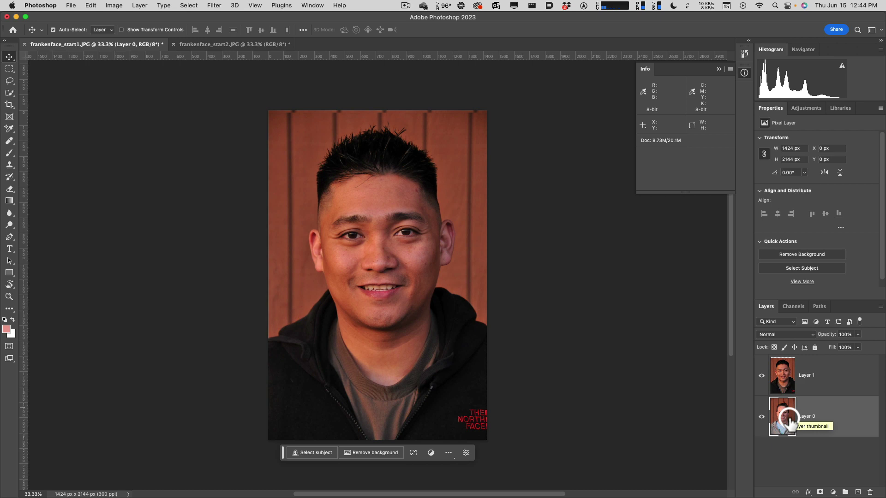
left_click_drag(789, 421, 847, 419)
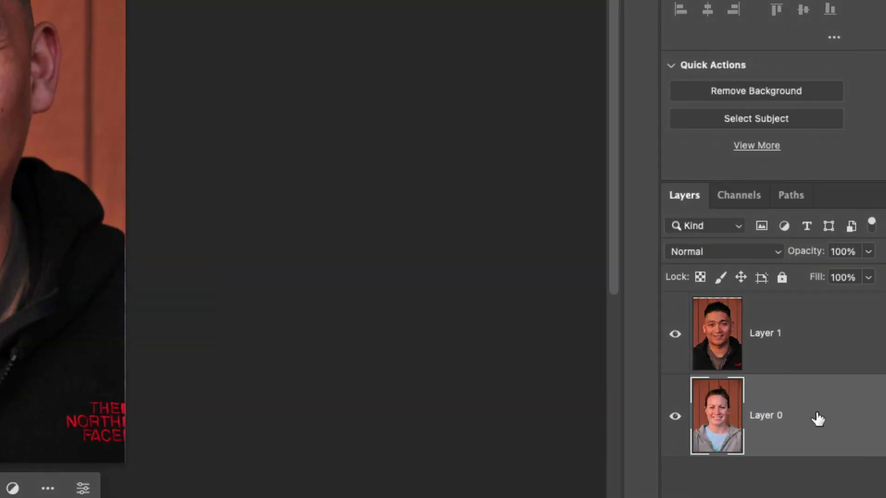
left_click_drag(788, 418, 786, 395)
left_click_drag(724, 371, 716, 321)
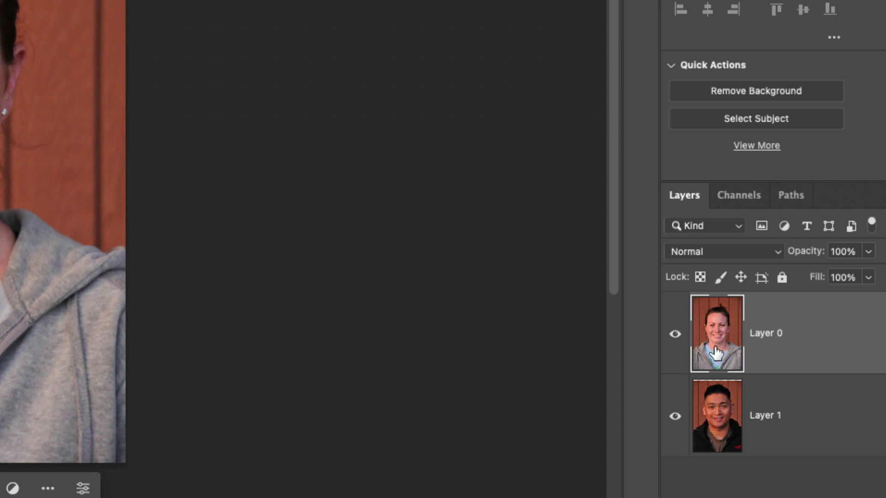
left_click_drag(718, 352, 708, 305)
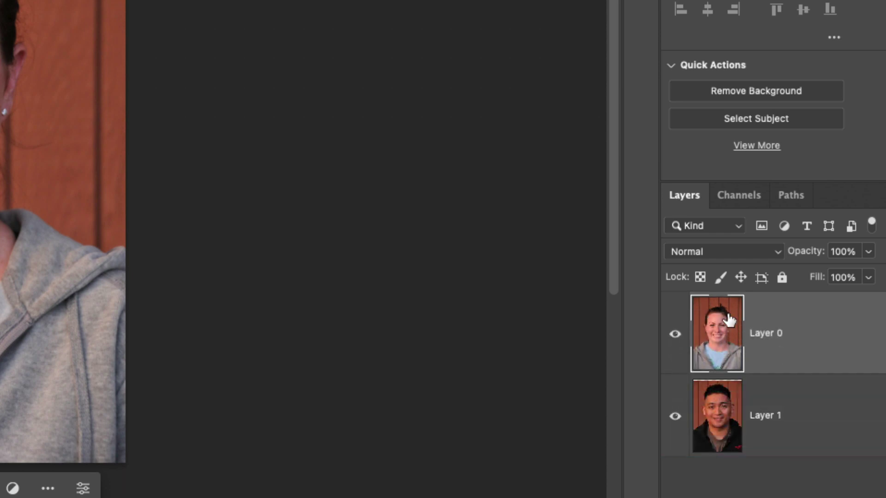
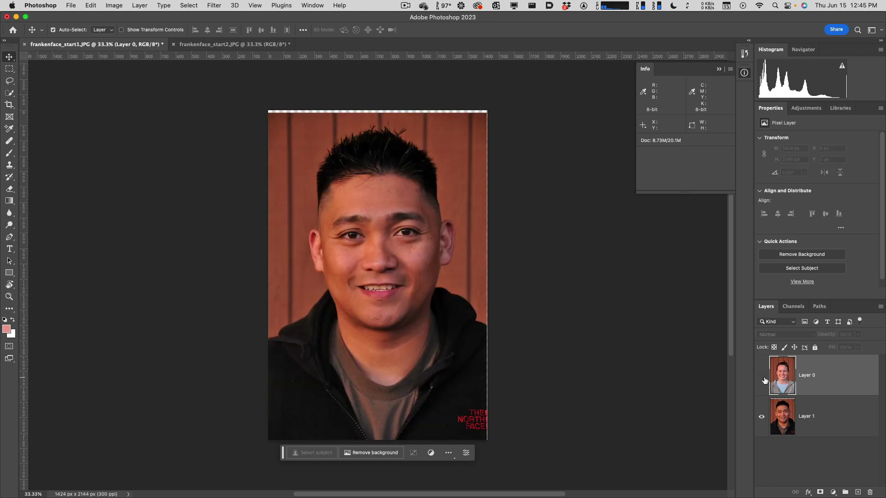
Step: Compare the two stacked portraits by toggling the visibility of Layer 0
left_click(763, 378)
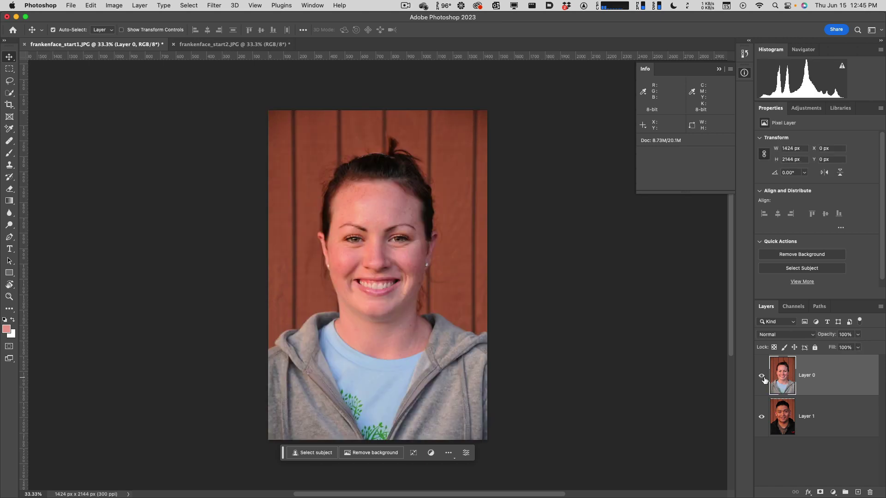
left_click(762, 379)
left_click(762, 378)
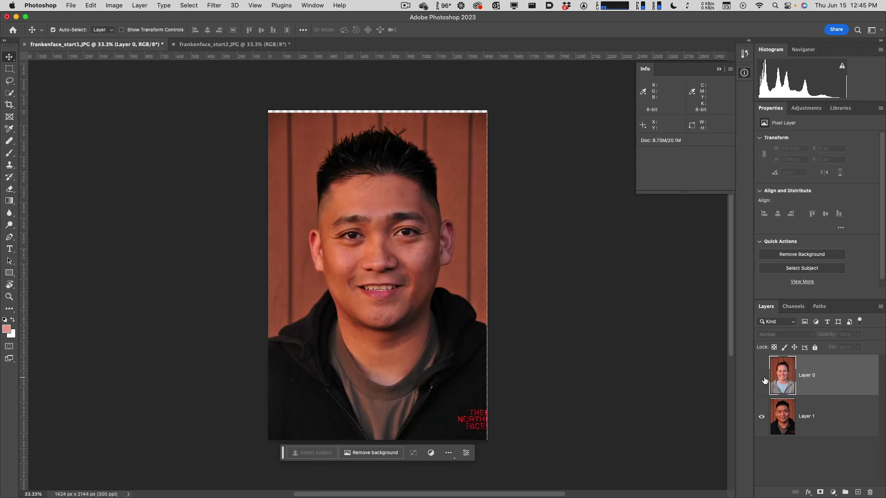
left_click(763, 379)
left_click(762, 379)
left_click(763, 379)
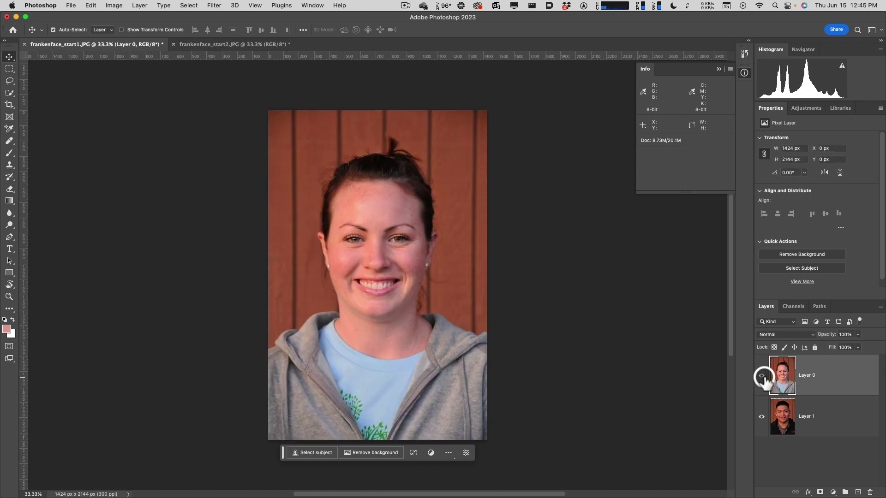
Step: Lower the opacity of Layer 0 to 54% so the portrait beneath shows through
left_click(781, 379)
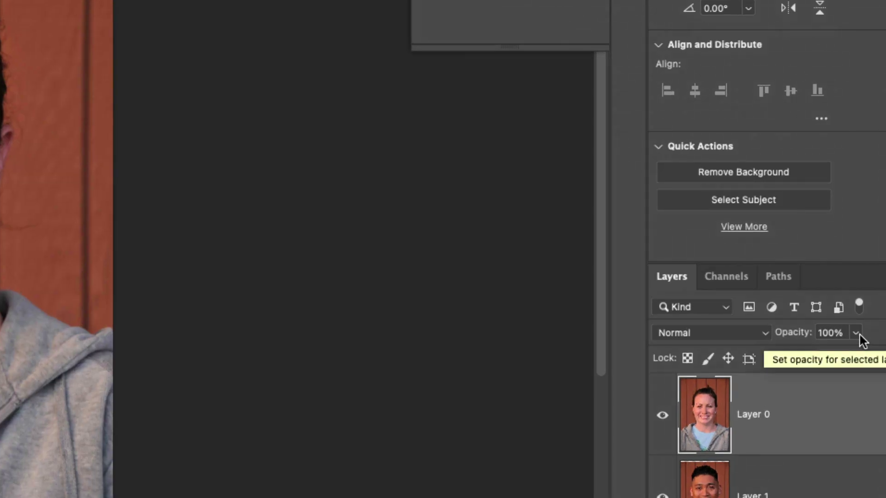
left_click(858, 334)
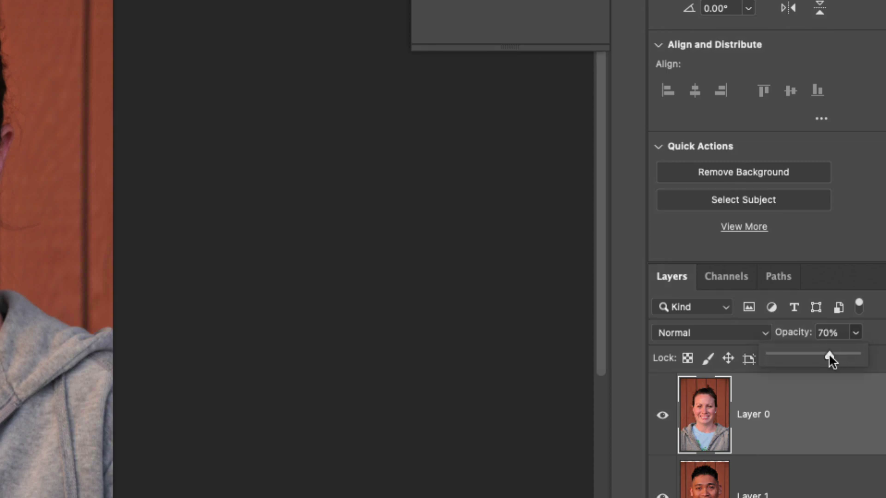
left_click_drag(818, 357, 815, 357)
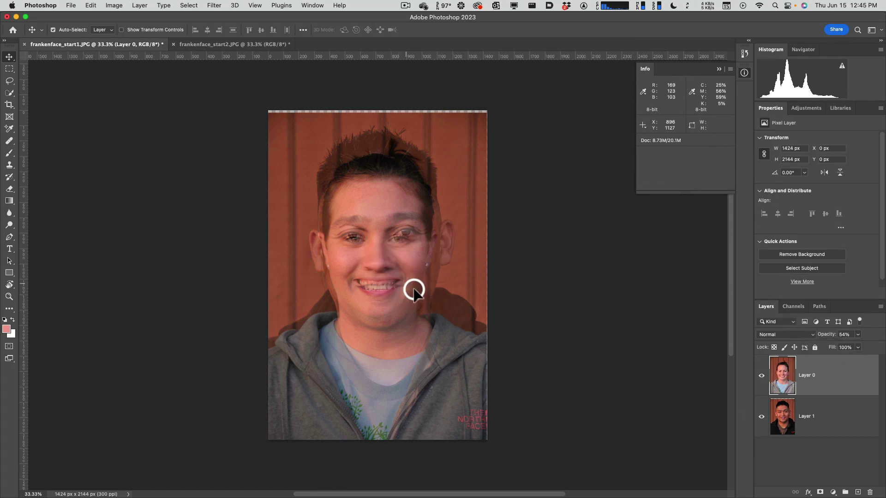
Step: Align the facial features of semi-transparent Layer 0 with the portrait beneath, placing the layer at about X 17 px, Y -3 px
mouse_move(413, 289)
left_mouse_down()
mouse_move(408, 296)
mouse_move(421, 286)
mouse_move(408, 298)
mouse_move(383, 286)
mouse_move(398, 295)
mouse_move(415, 287)
mouse_move(409, 291)
left_mouse_up()
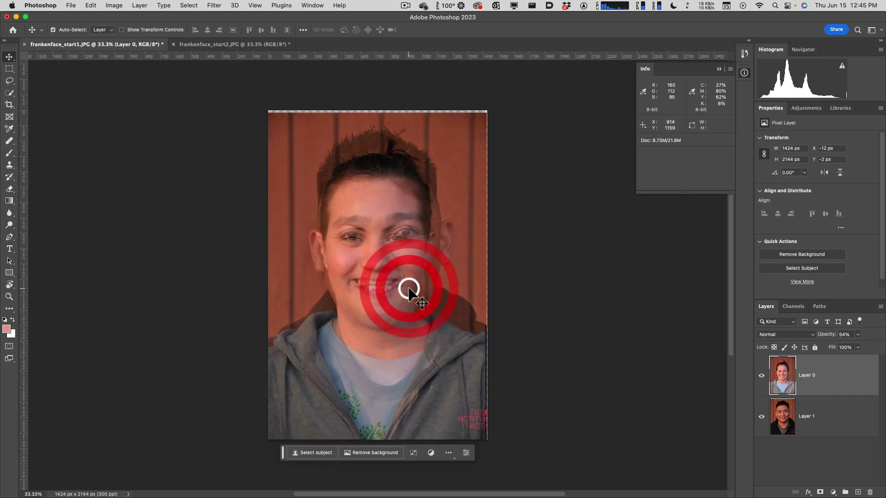
left_click(762, 376)
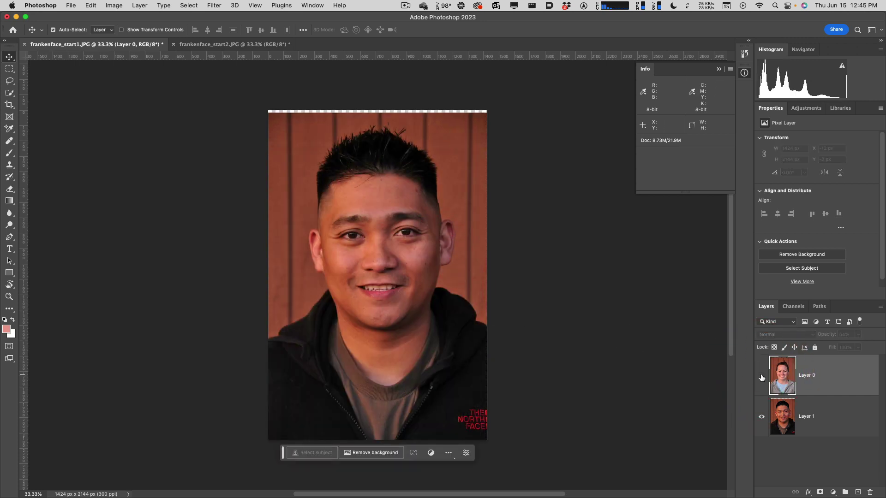
left_click(761, 375)
mouse_move(418, 284)
left_mouse_down()
mouse_move(399, 272)
mouse_move(421, 277)
mouse_move(419, 285)
mouse_move(423, 277)
left_mouse_up()
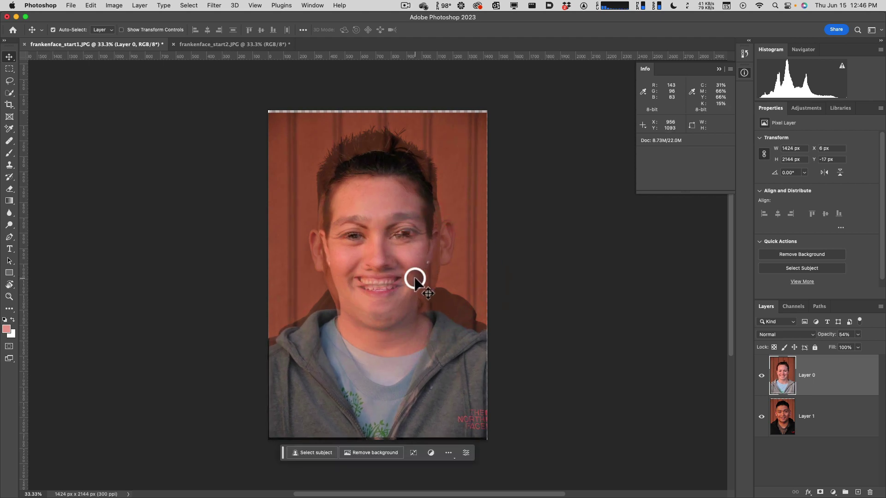
scroll(411, 276, "up", 5)
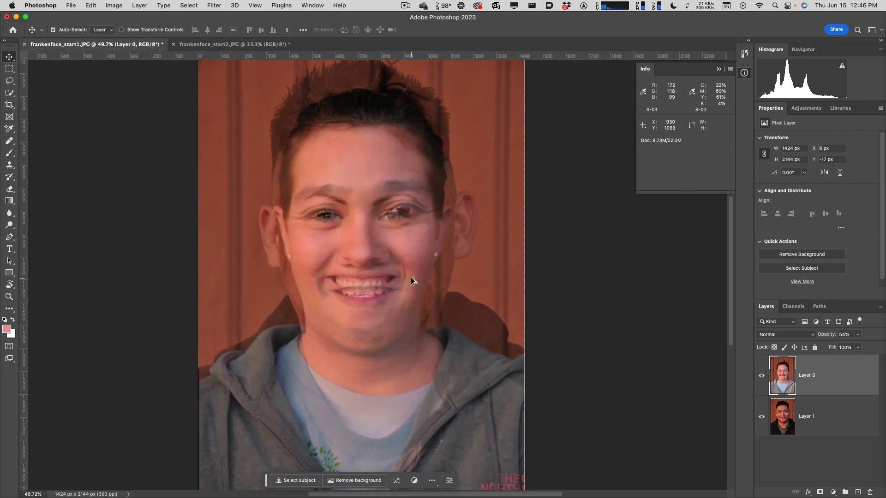
scroll(412, 281, "up", 1)
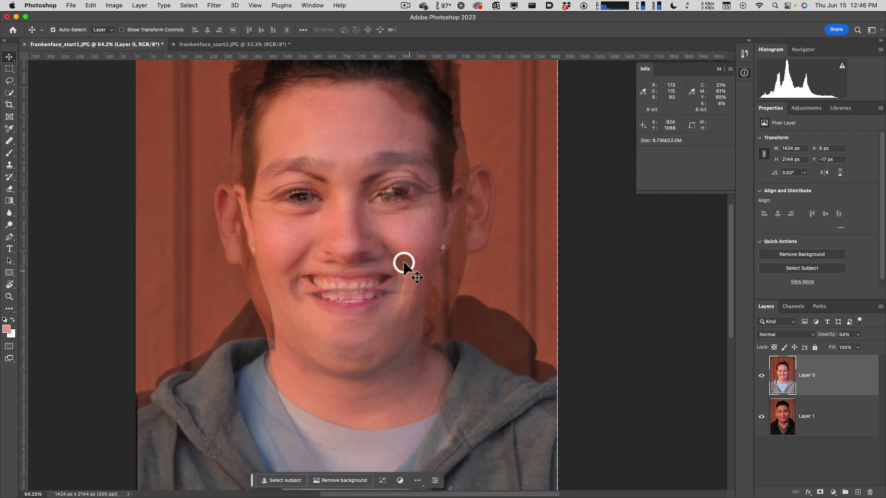
mouse_move(358, 238)
left_mouse_down()
mouse_move(377, 244)
mouse_move(356, 234)
left_mouse_up()
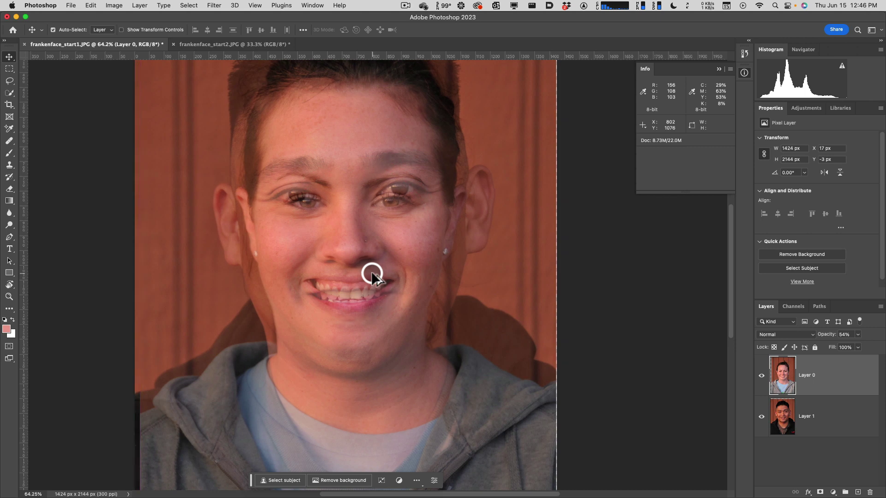
scroll(371, 273, "down", 5)
left_click(371, 273)
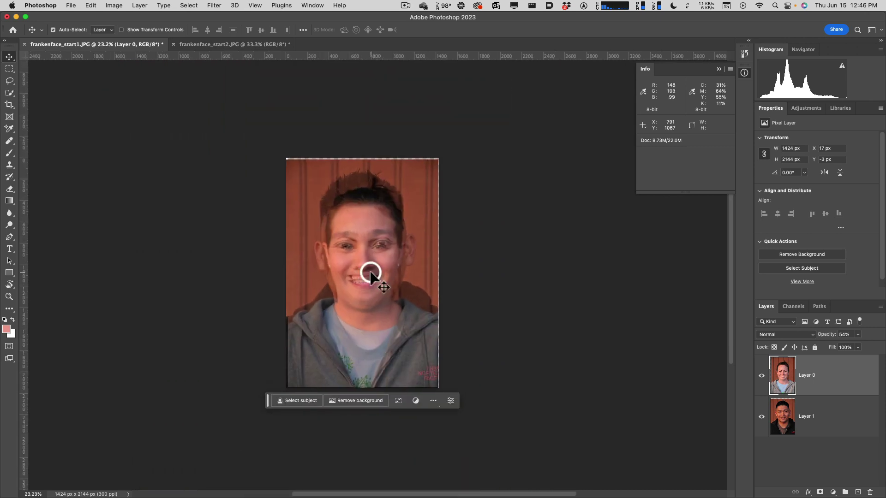
scroll(369, 274, "up", 1)
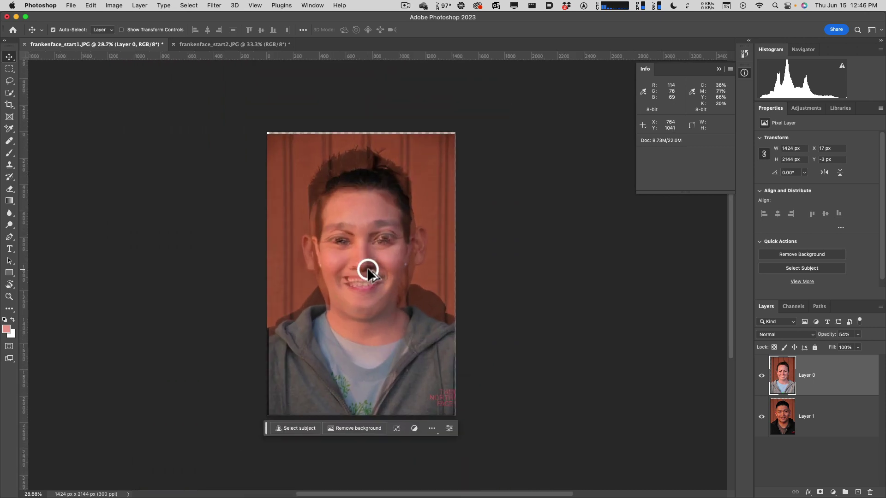
Step: Reposition semi-transparent Layer 0 over the face beneath, placing the layer at about X -13 px, Y -27 px
scroll(368, 268, "up", 1)
mouse_move(382, 269)
left_mouse_down()
mouse_move(386, 275)
mouse_move(374, 267)
mouse_move(381, 258)
left_mouse_up()
scroll(380, 258, "up", 2)
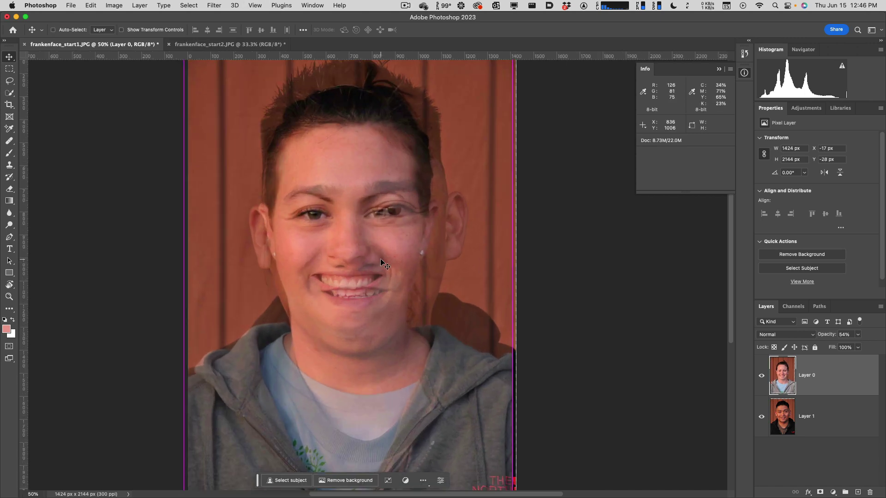
scroll(381, 261, "down", 2)
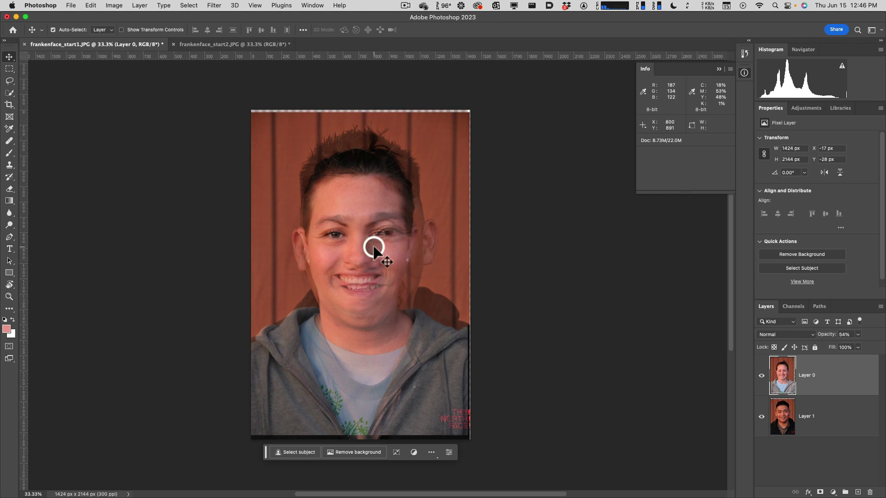
mouse_move(374, 248)
left_mouse_down()
mouse_move(375, 225)
mouse_move(376, 248)
left_mouse_up()
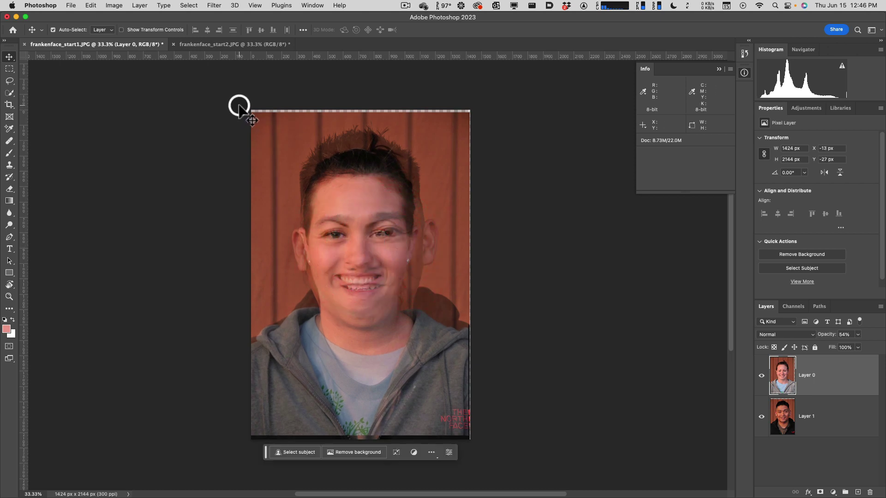
Step: Free-transform Layer 0 to about 107.9% scale and shift it to line up with the face beneath
left_click(91, 6)
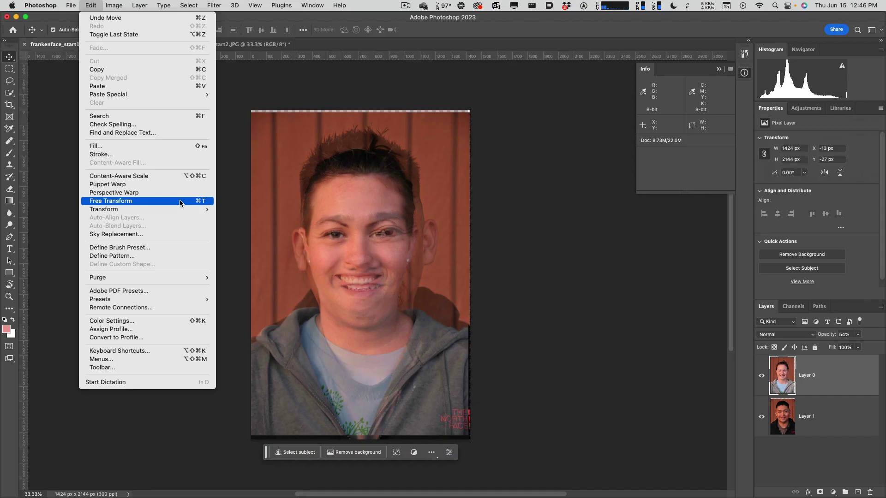
left_click(180, 202)
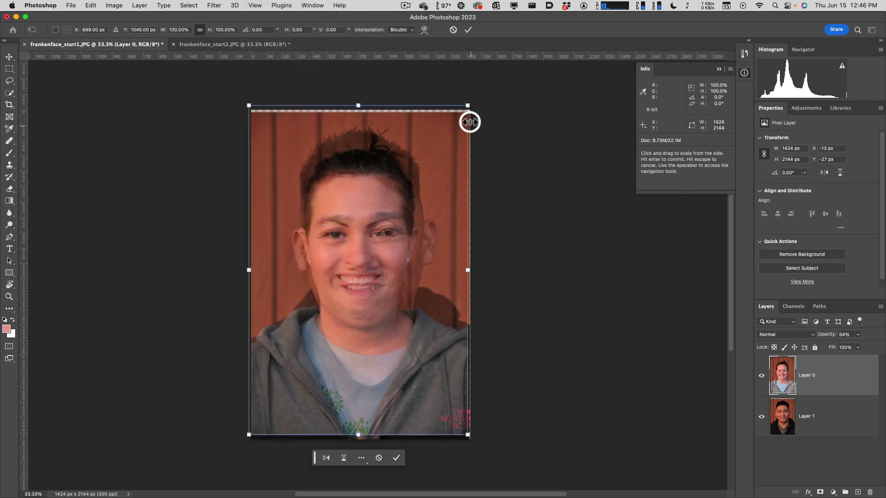
mouse_move(469, 437)
left_mouse_down()
mouse_move(496, 457)
mouse_move(480, 450)
left_mouse_up()
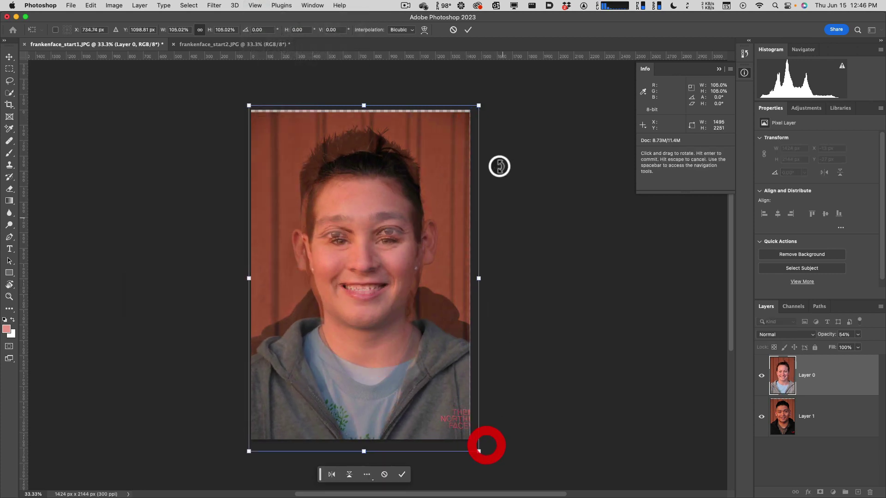
left_click_drag(481, 105, 485, 96)
left_click_drag(428, 249, 421, 248)
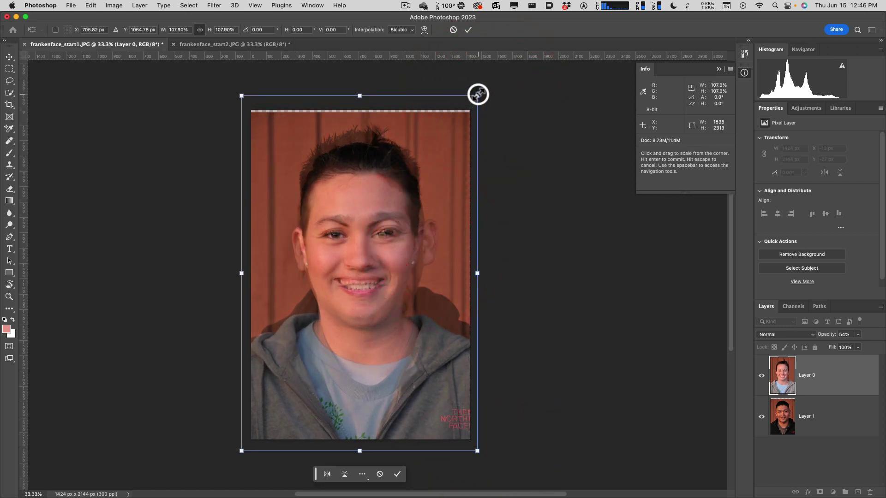
Step: Enlarge Layer 0 proportionally to about 119.4%, realigning its eyes and mouth with the portrait beneath
left_click_drag(477, 95, 502, 82)
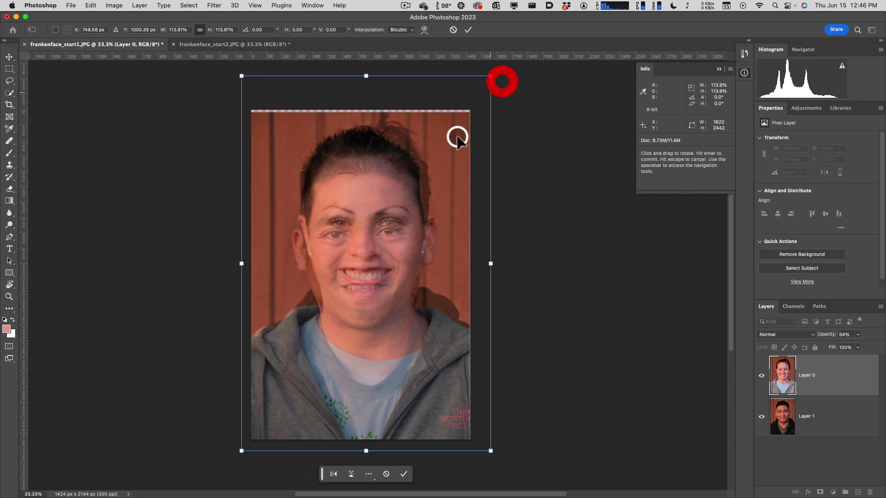
left_click_drag(429, 169, 424, 179)
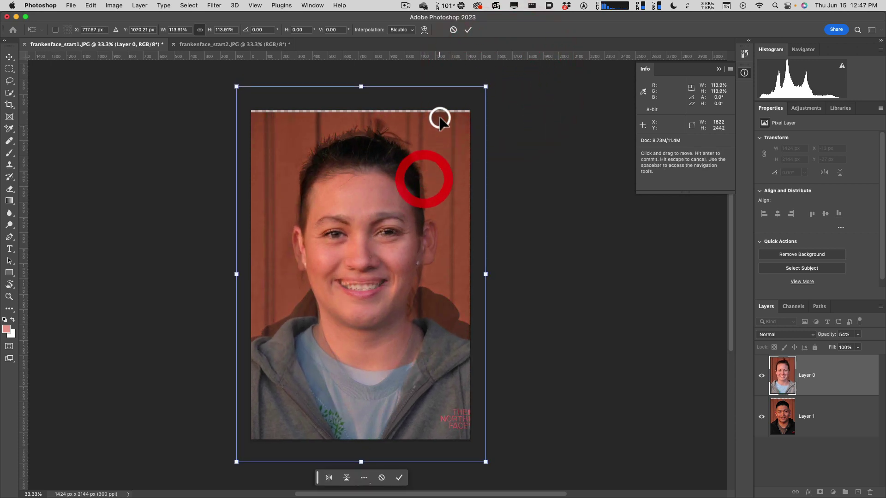
left_click_drag(485, 87, 504, 79)
left_click_drag(430, 162, 426, 168)
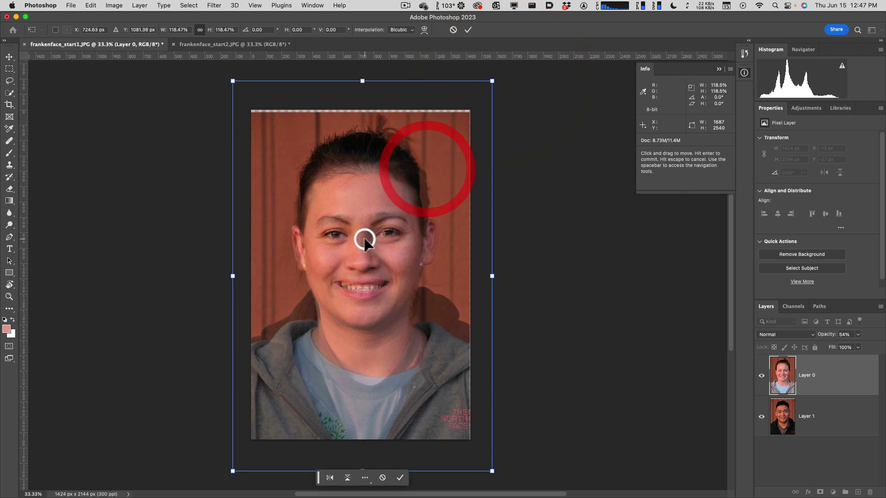
scroll(364, 238, "up", 1)
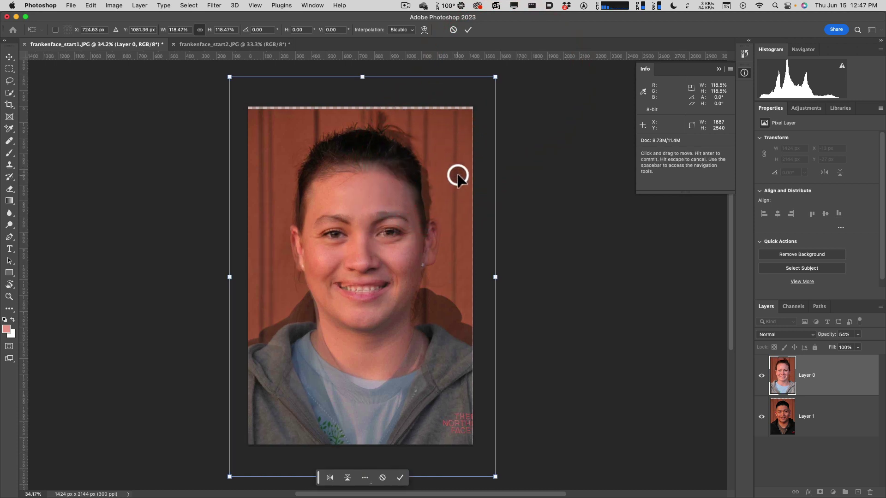
left_click_drag(495, 79, 497, 73)
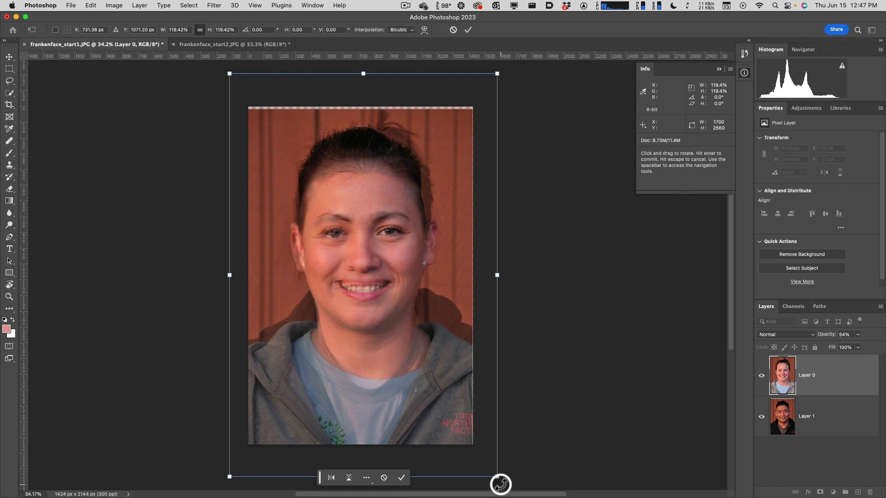
Step: Rotate Layer 0 to -1.2° and scale it to about 120%, nudging the face back into alignment
mouse_move(501, 484)
left_mouse_down()
mouse_move(543, 459)
mouse_move(506, 487)
mouse_move(495, 477)
left_mouse_up()
left_click_drag(442, 369, 442, 372)
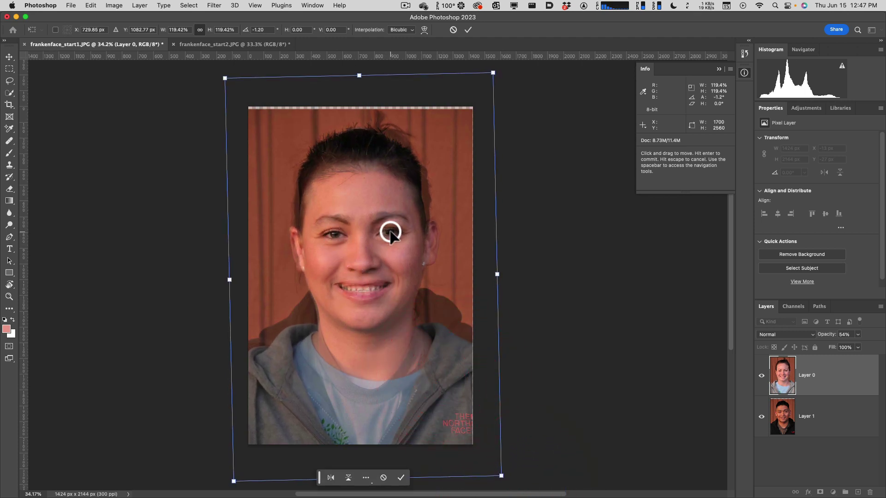
left_click_drag(493, 81, 494, 71)
left_click_drag(420, 223, 421, 224)
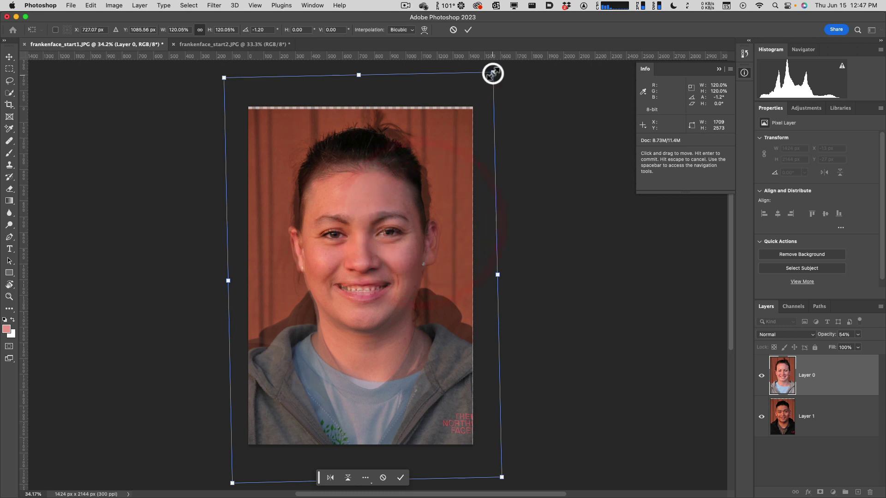
Step: Enlarge Layer 0 to about 123% and fine-tune its position so the eyes and mouths coincide
left_click_drag(493, 72, 502, 67)
left_click_drag(452, 154, 452, 161)
left_click_drag(333, 234, 333, 235)
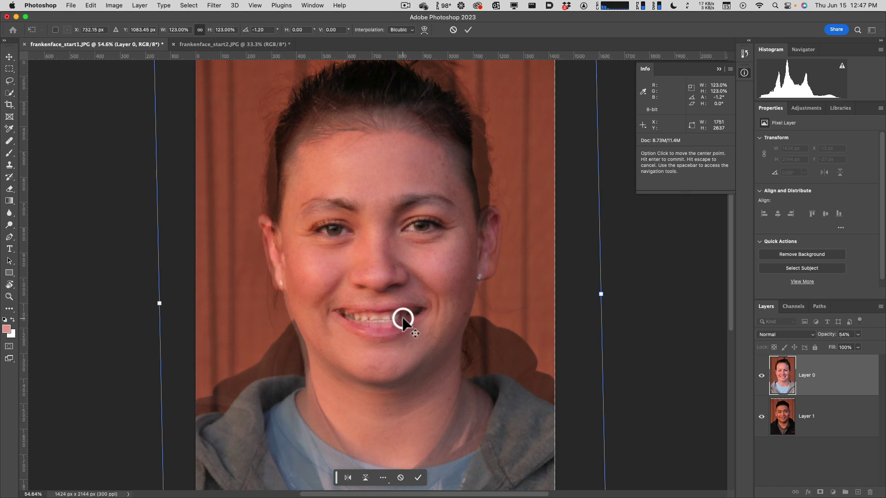
scroll(402, 318, "down", 5)
scroll(402, 317, "up", 3)
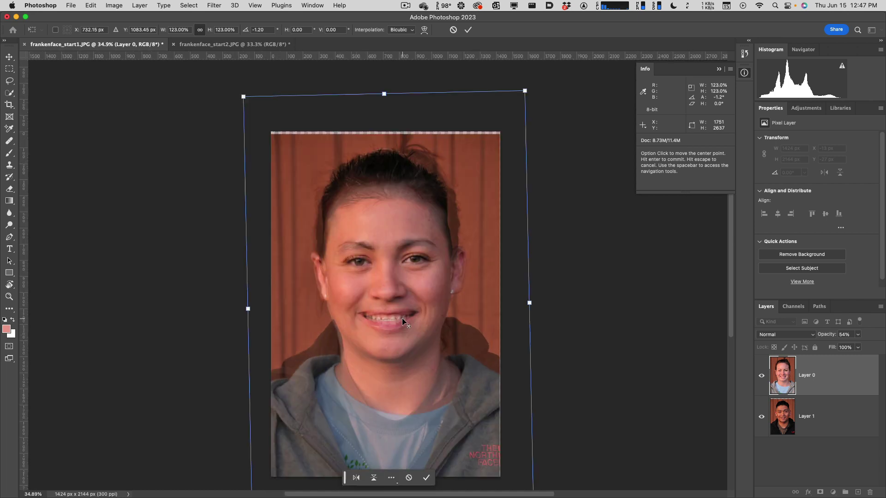
scroll(549, 323, "up", 1)
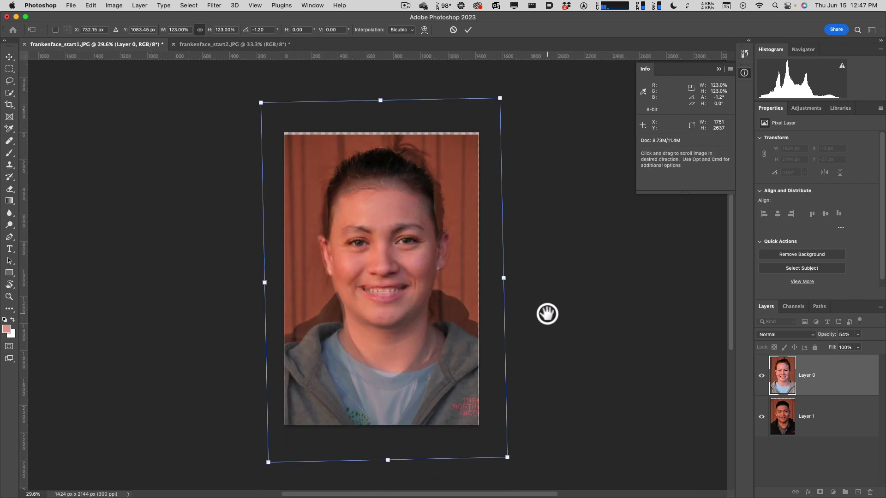
left_click(545, 311)
scroll(424, 312, "up", 1)
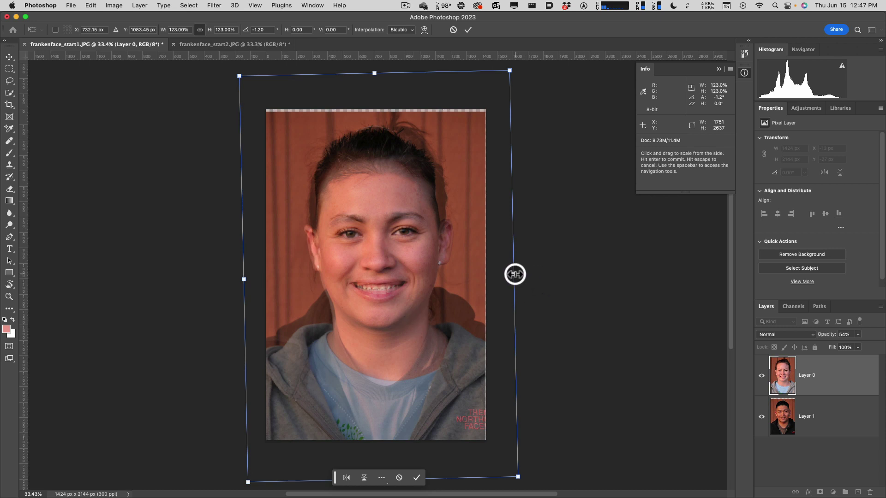
left_click_drag(515, 274, 465, 269)
key("super+z")
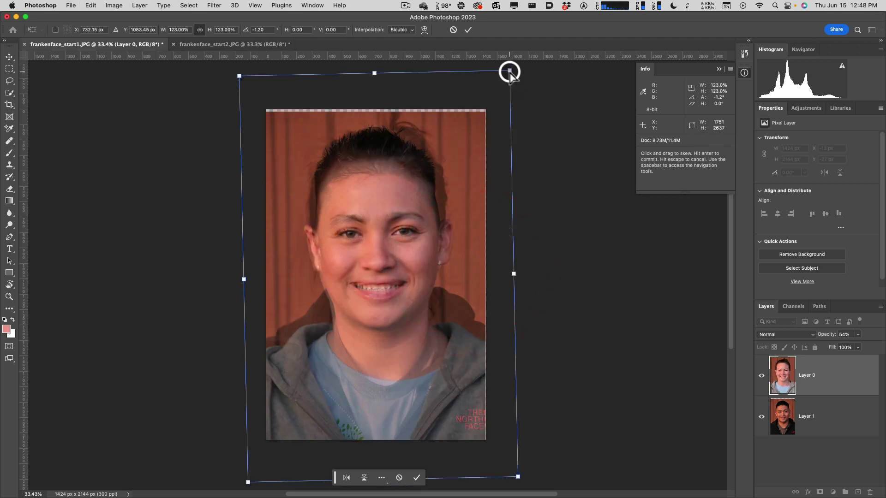
left_click_drag(509, 71, 504, 93)
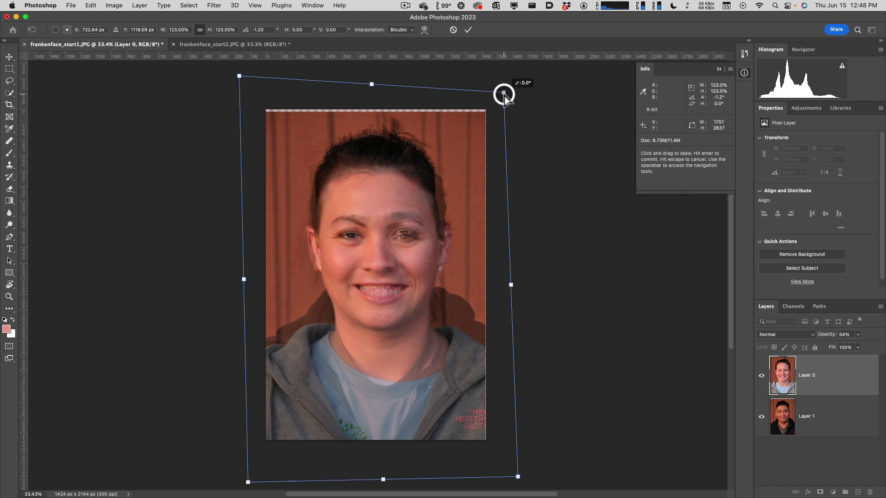
mouse_move(504, 94)
left_mouse_down()
mouse_move(512, 75)
mouse_move(500, 123)
mouse_move(354, 144)
mouse_move(554, 119)
mouse_move(482, 131)
mouse_move(504, 94)
left_mouse_up()
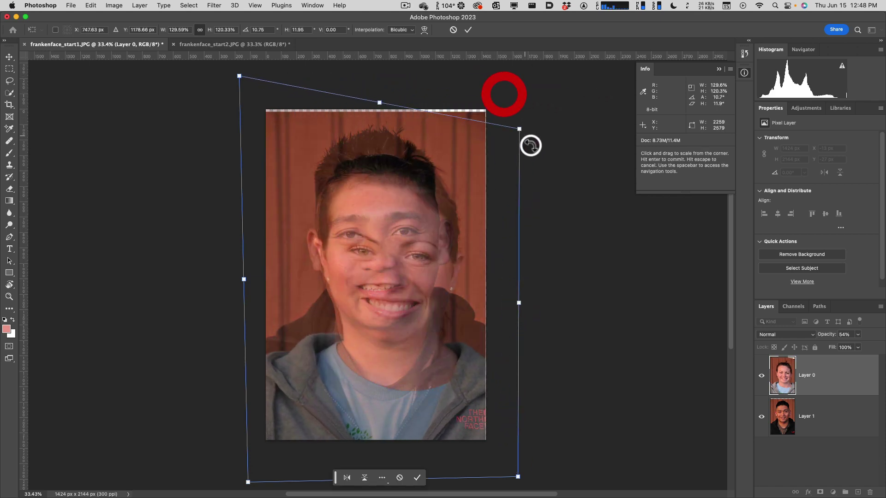
key("super+z")
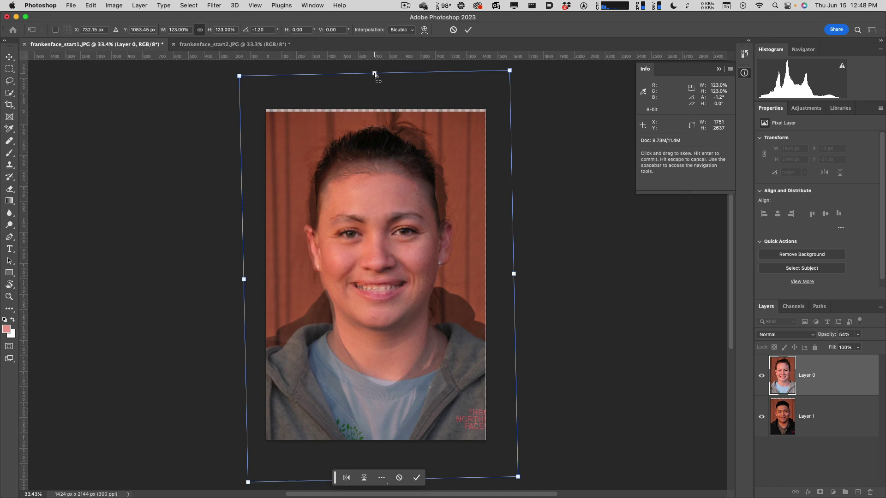
left_click_drag(374, 73, 257, 66)
key("super+z")
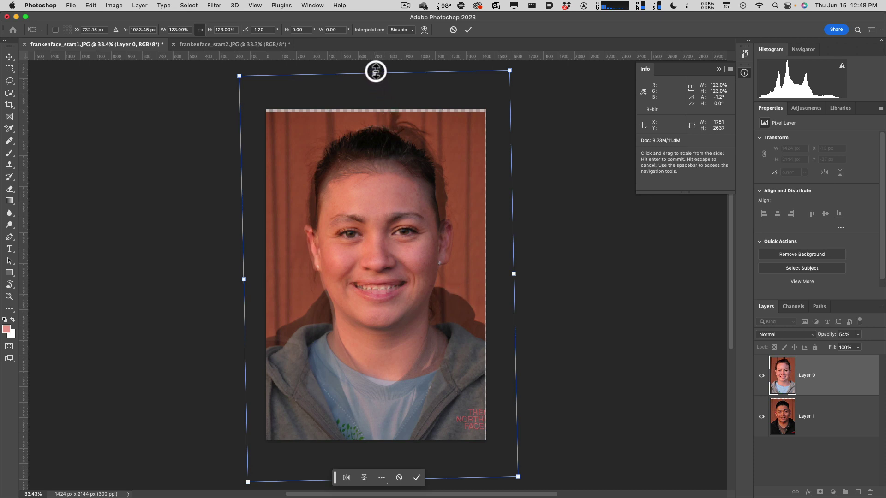
left_click_drag(376, 71, 374, 73)
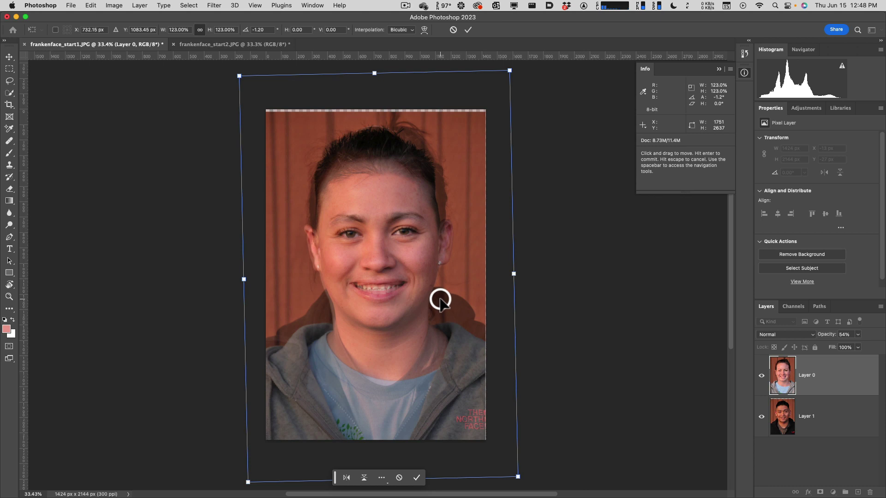
Step: Apply the transform to Layer 0 and restore the layer's opacity to 100%
key("Return")
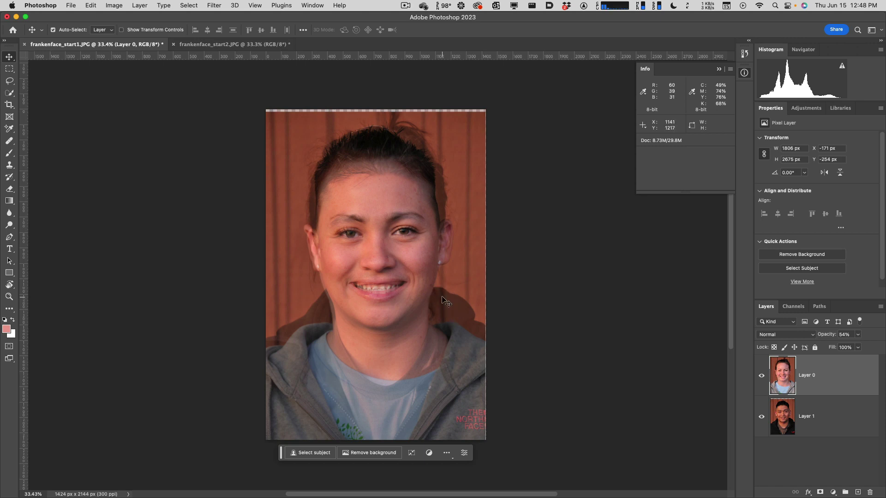
left_click(442, 299)
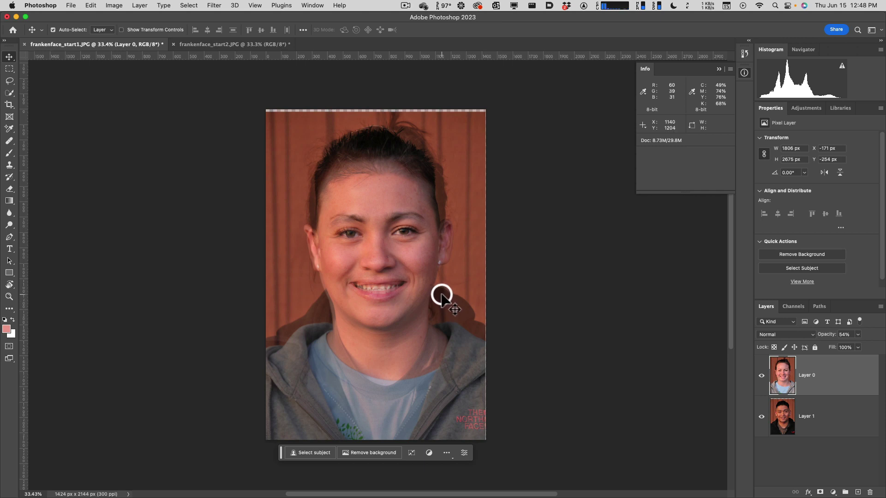
left_click(764, 366)
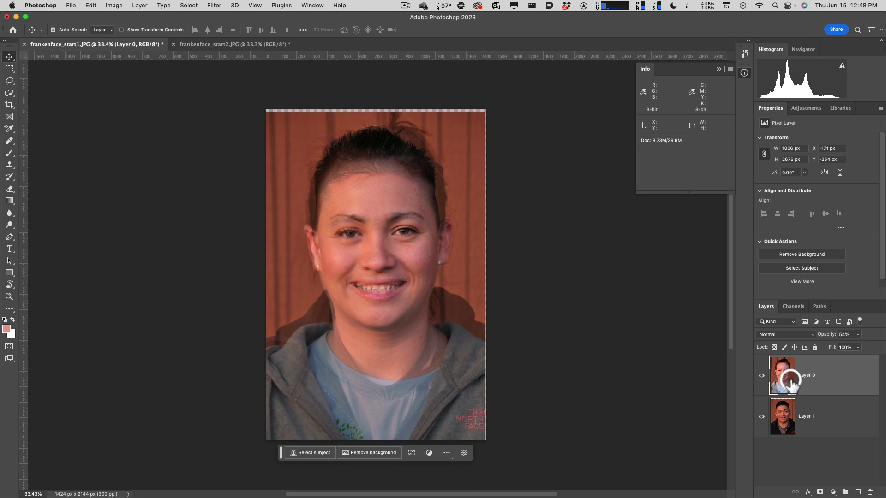
left_click(848, 343)
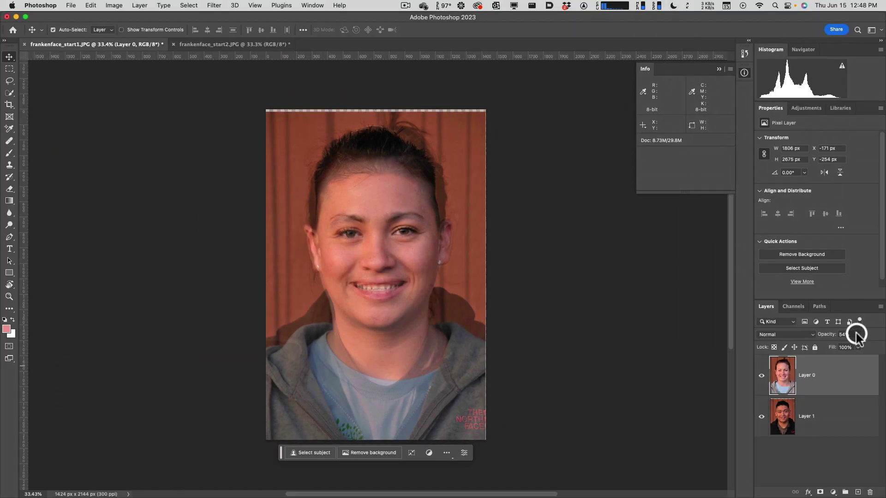
left_click_drag(856, 345, 876, 346)
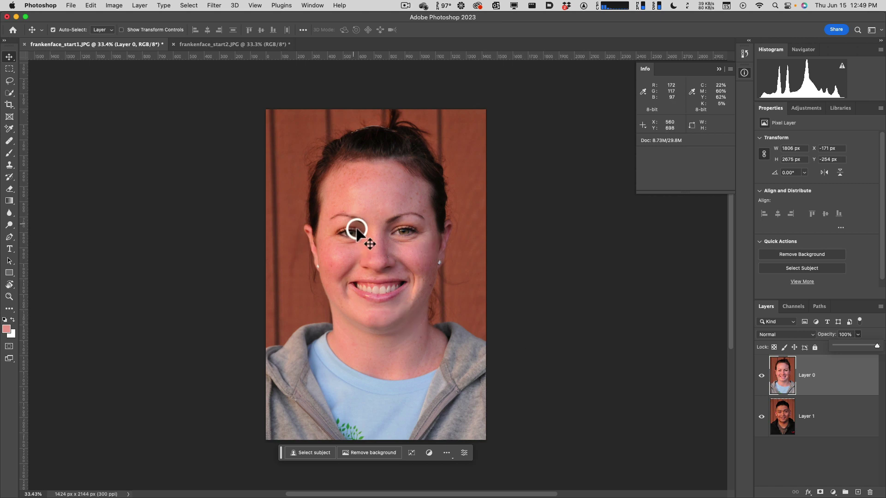
left_click(409, 286)
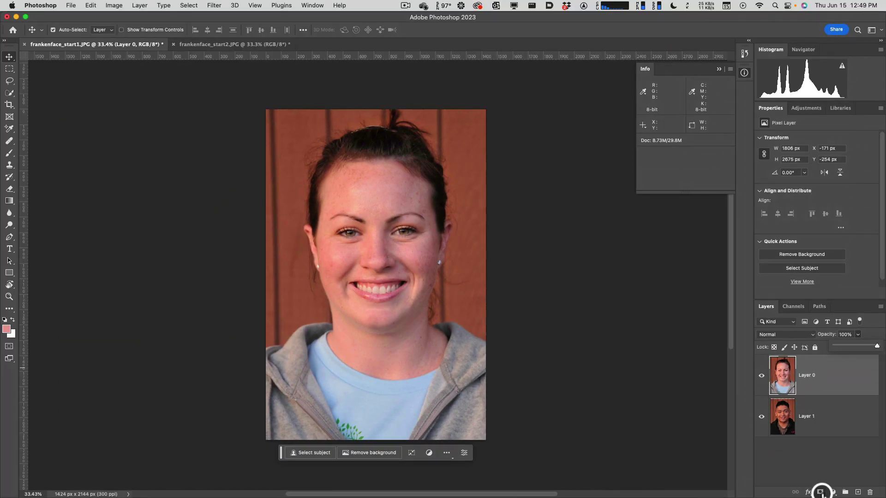
Step: Add a white layer mask to Layer 0 and keep the mask selected for editing
left_click(820, 492)
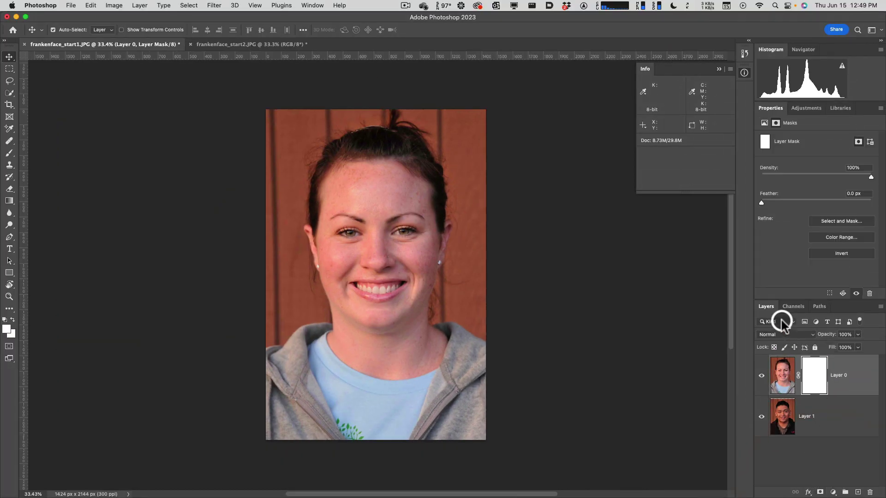
left_click(822, 380)
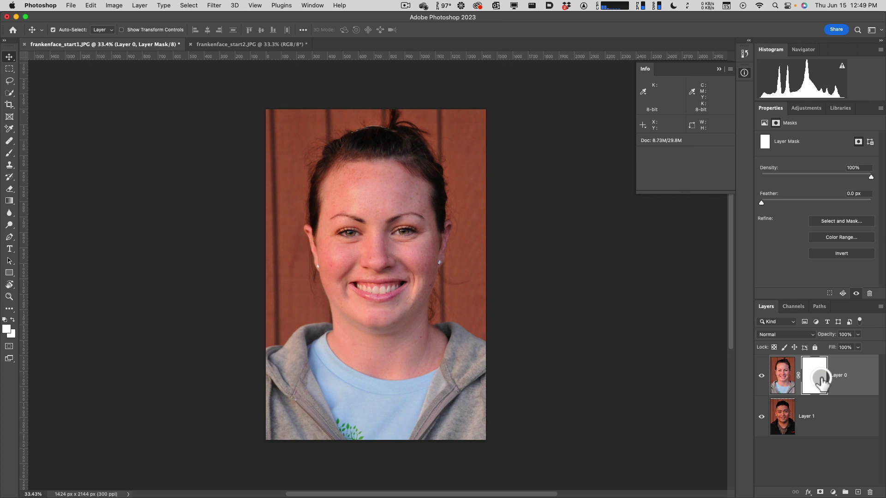
key("super")
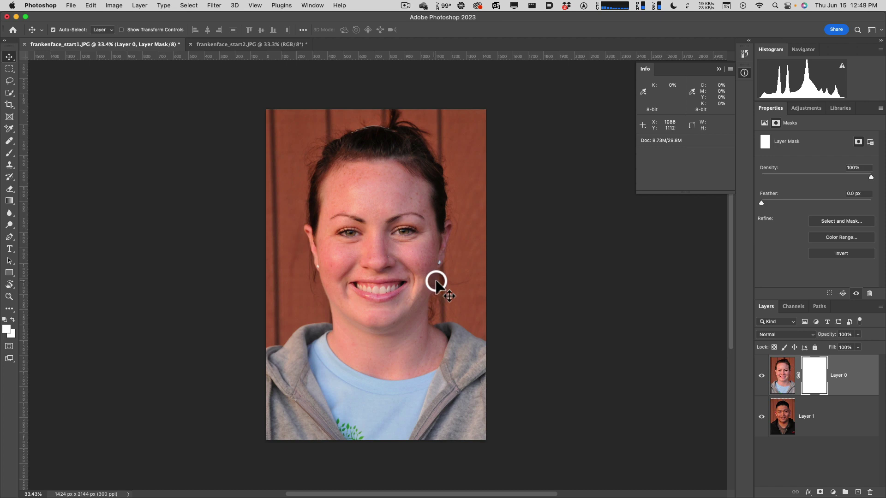
left_click(811, 377)
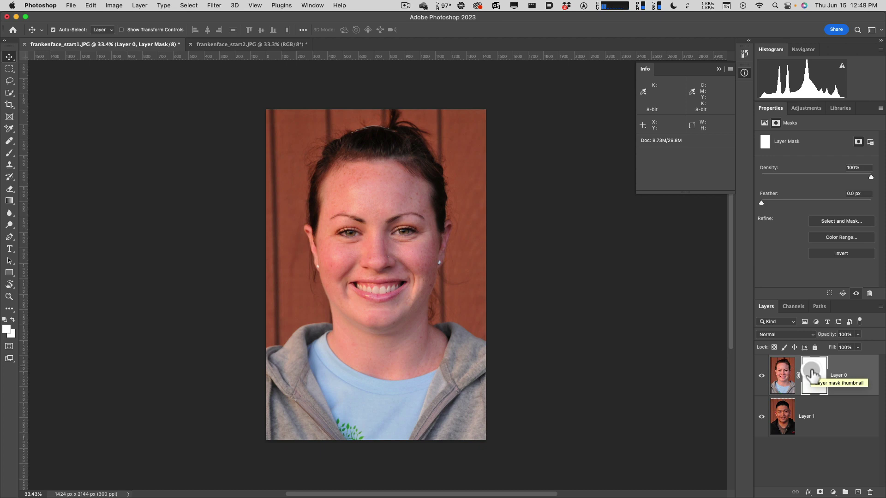
mouse_move(812, 375)
left_mouse_down()
mouse_move(753, 365)
mouse_move(806, 364)
left_mouse_up()
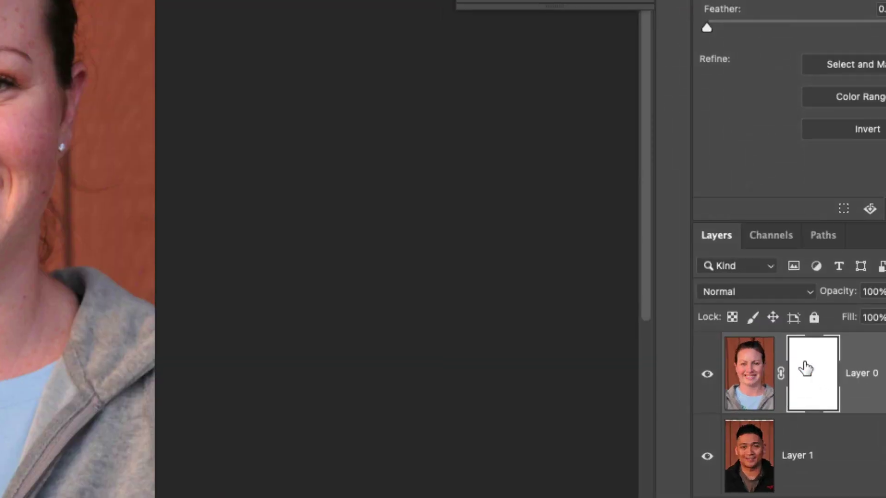
Step: Switch the editing target between Layer 0's image and its layer mask, ending with the mask selected
left_click(753, 369)
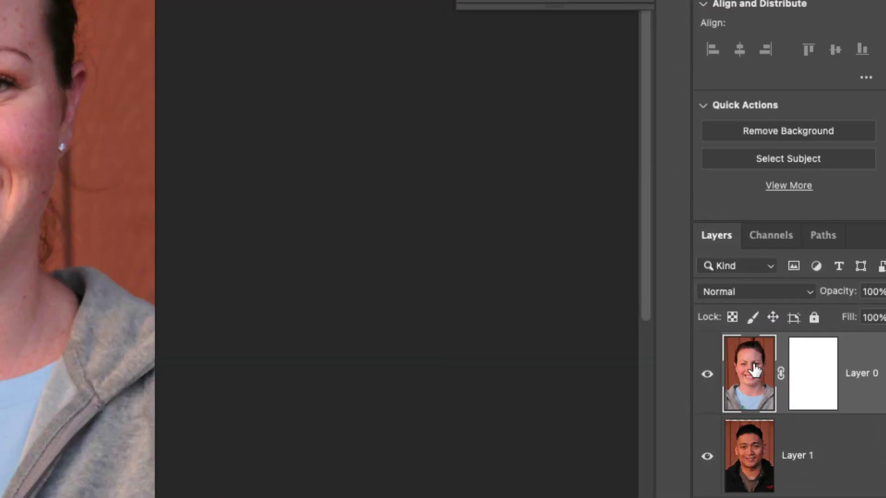
left_click(801, 369)
left_click(762, 372)
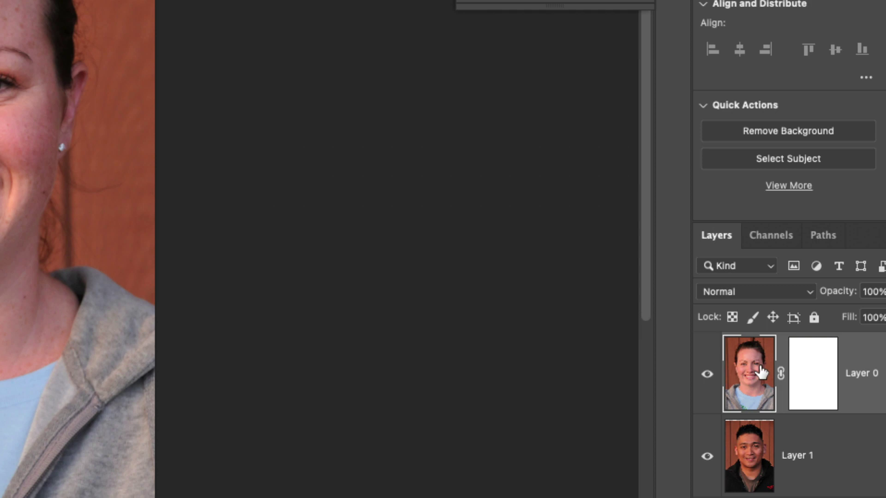
left_click(806, 372)
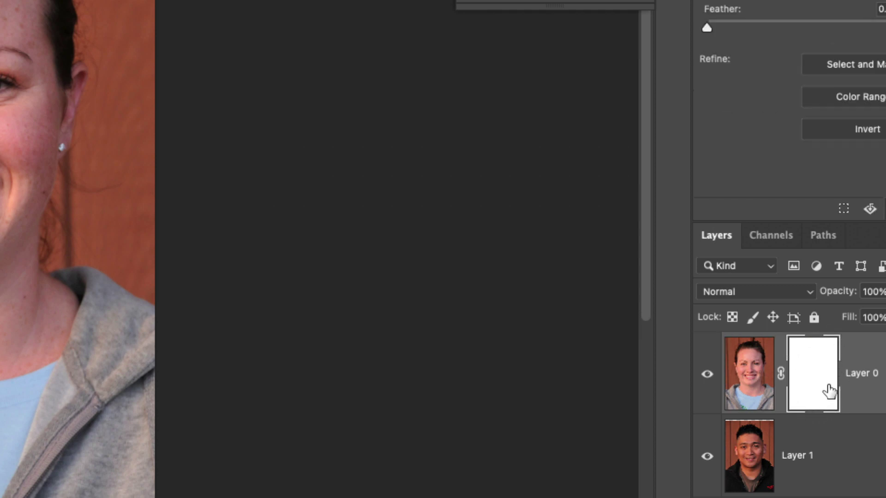
left_click(831, 393)
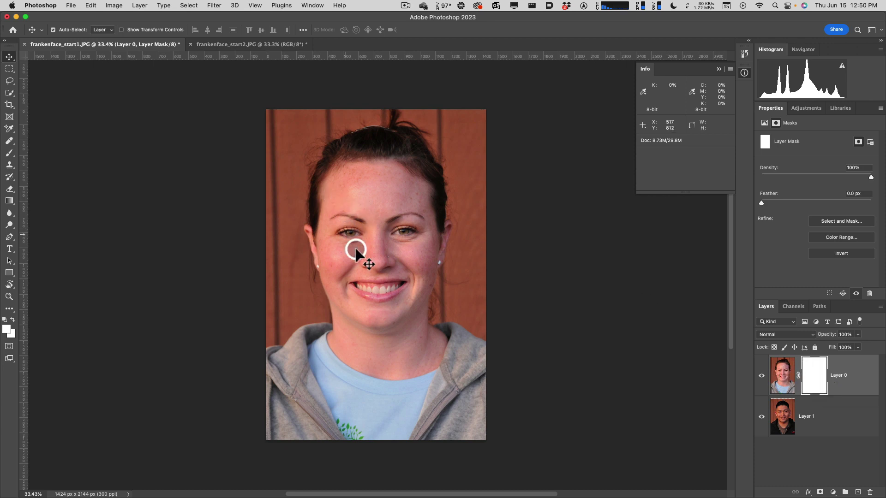
Step: Try erasing parts of the face directly on Layer 0's image with the Eraser, and undo each stroke
left_click(782, 375)
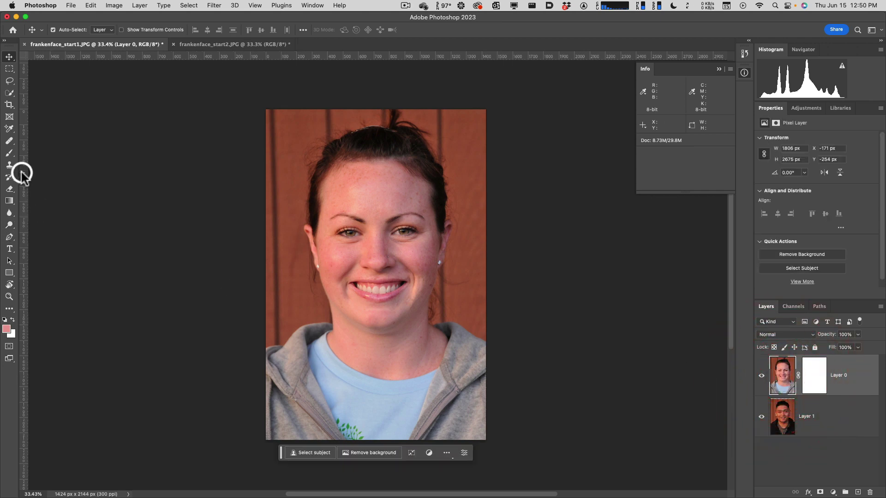
left_click(10, 188)
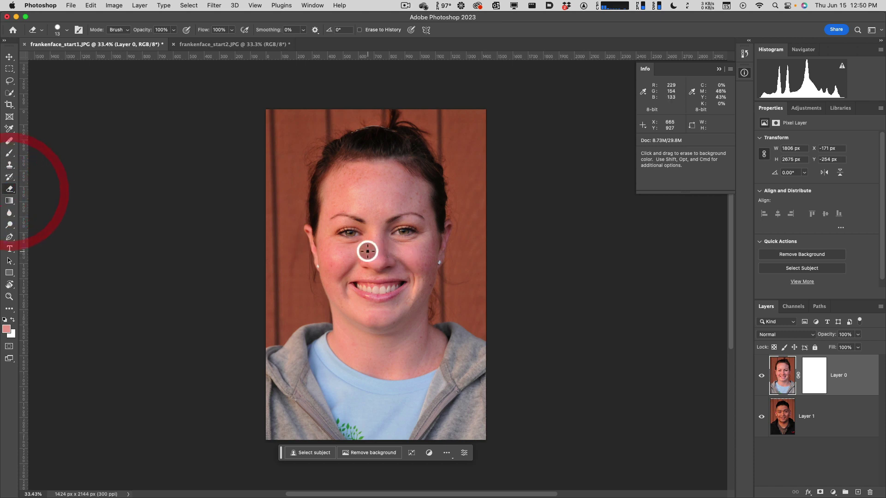
mouse_move(367, 250)
left_mouse_down()
mouse_move(423, 230)
mouse_move(397, 248)
mouse_move(396, 287)
left_mouse_up()
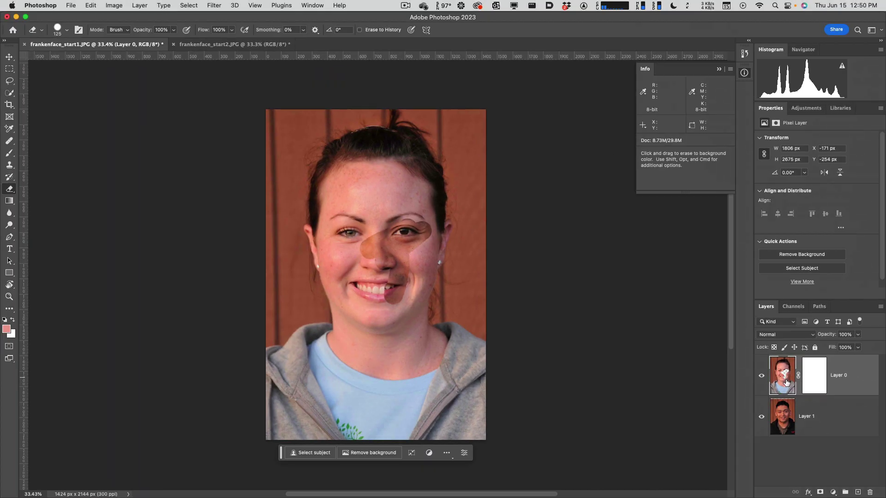
key("super+z")
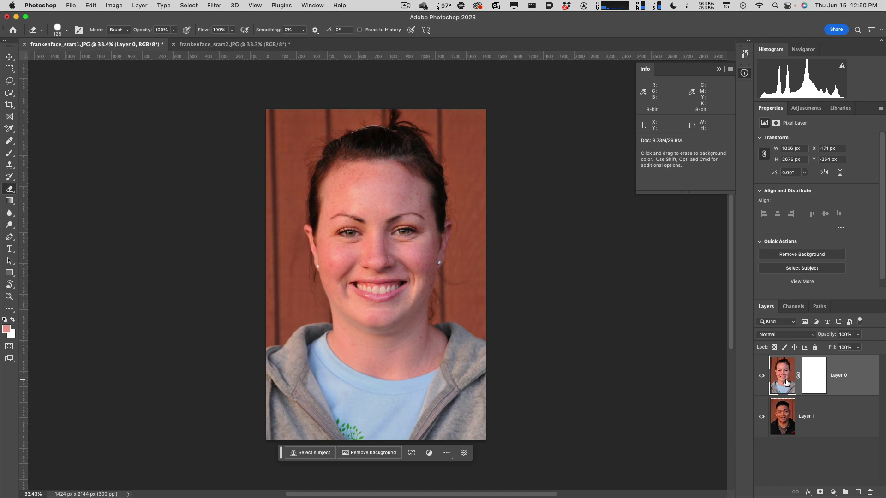
mouse_move(332, 323)
left_mouse_down()
mouse_move(423, 200)
mouse_move(383, 318)
left_mouse_up()
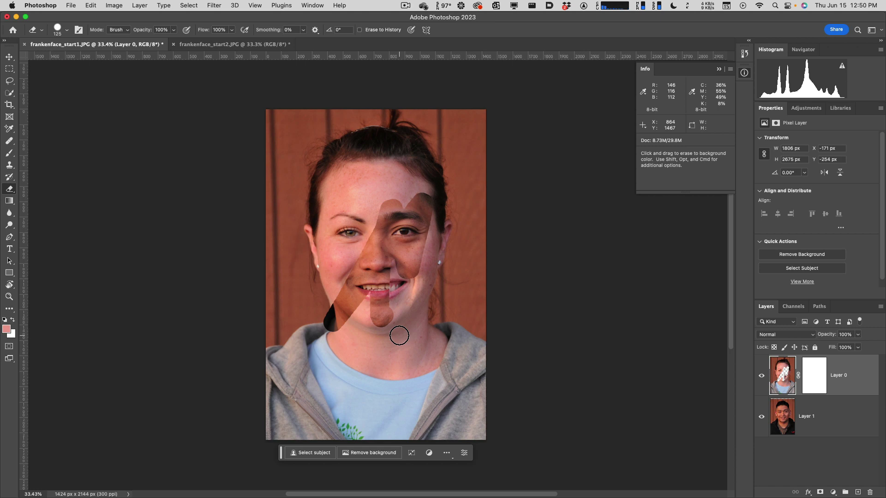
key("super+z")
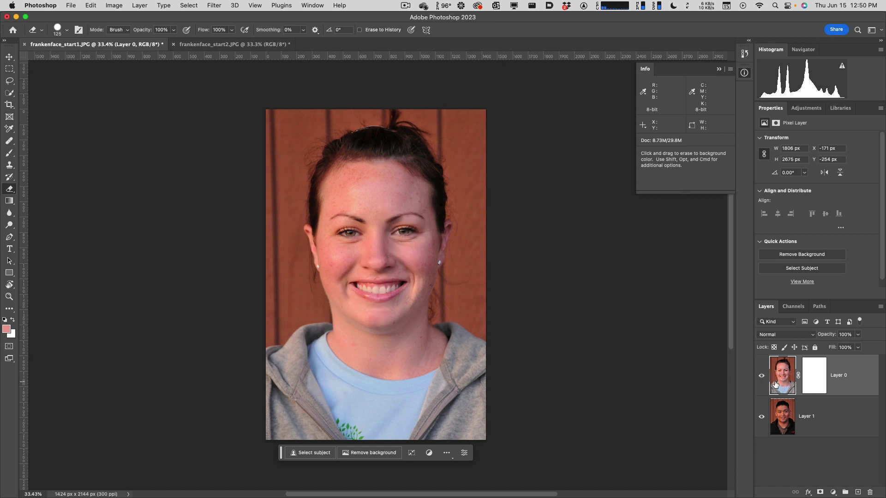
Step: Make Layer 0's layer mask the active editing target instead of the layer image
left_click(811, 381)
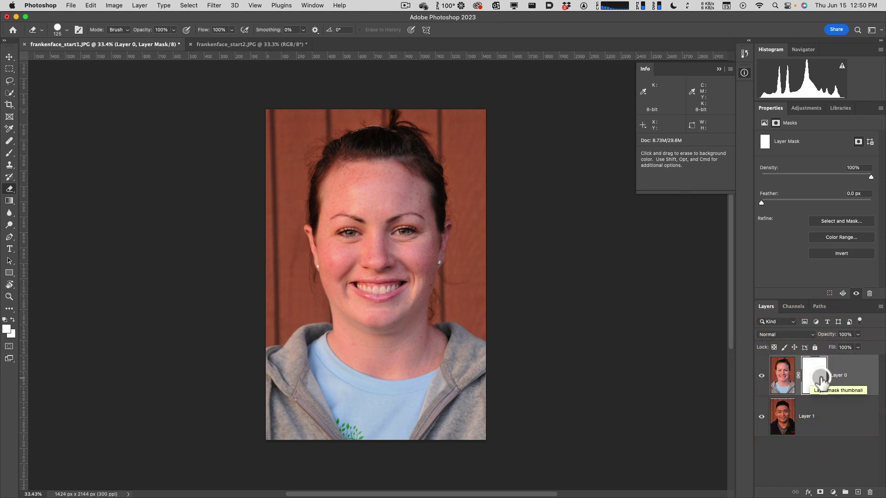
left_click(788, 381)
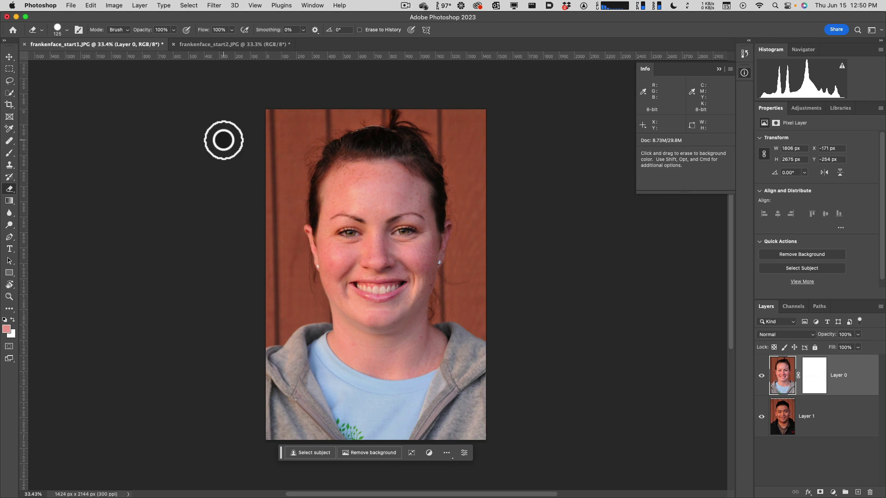
left_click(816, 381)
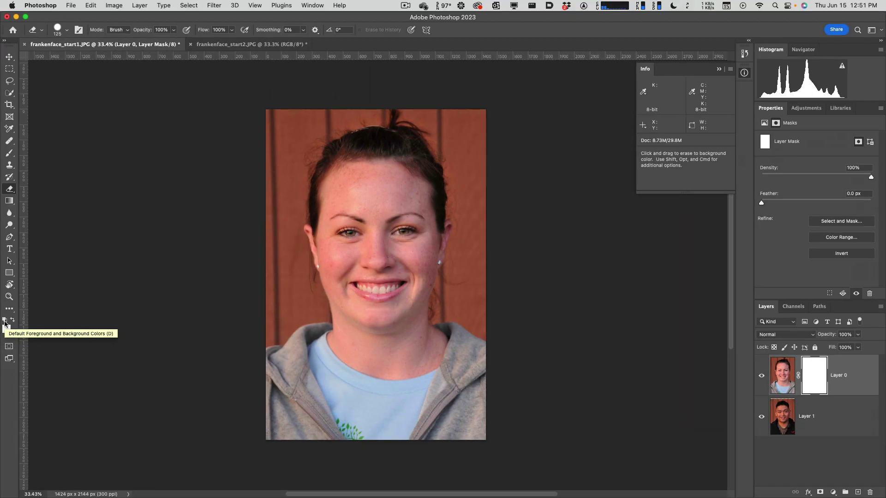
Step: Reset the foreground and background colours to their defaults and swap them so black is the foreground colour
left_click(4, 322)
left_click(5, 321)
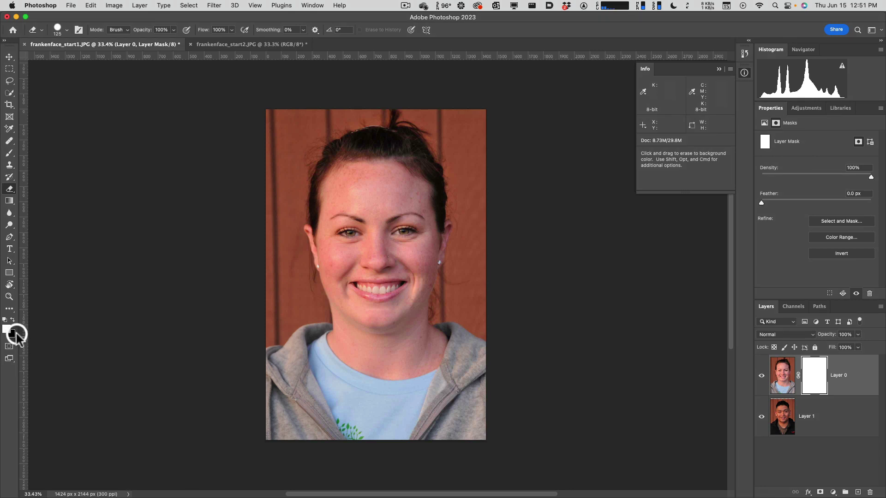
left_click(13, 328)
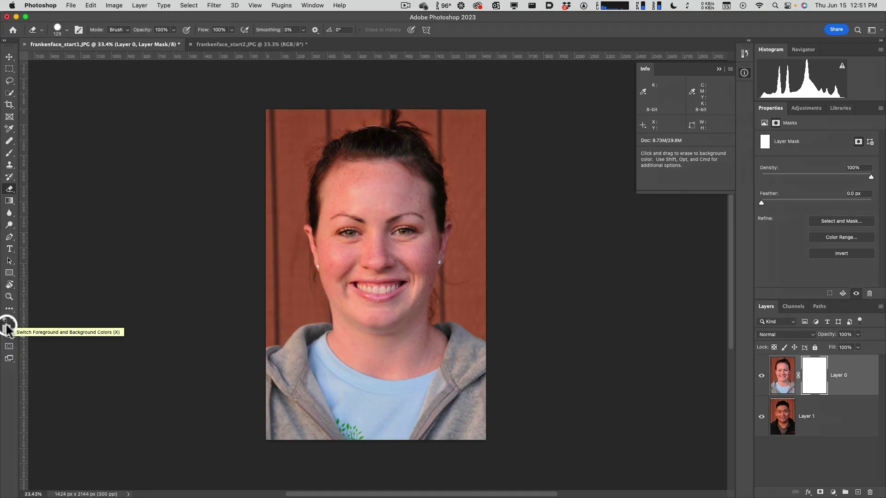
left_click(2, 319)
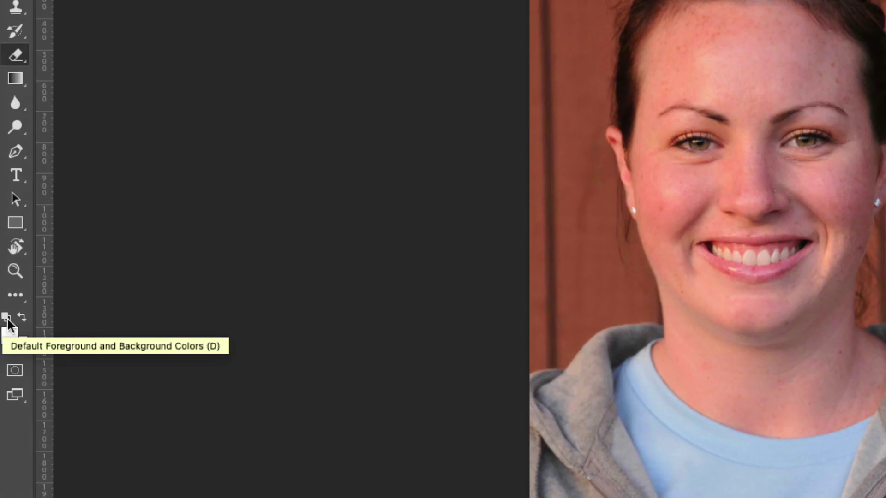
left_click(13, 319)
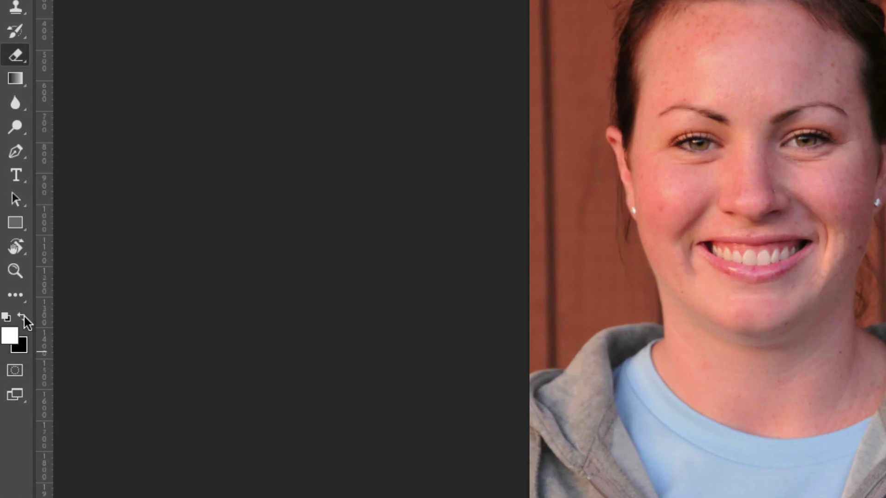
left_click(23, 316)
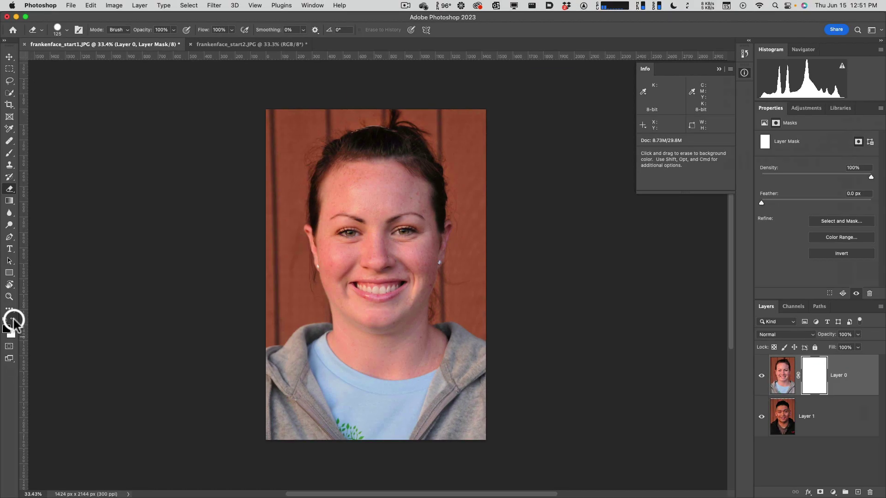
left_click(13, 318)
left_click(13, 322)
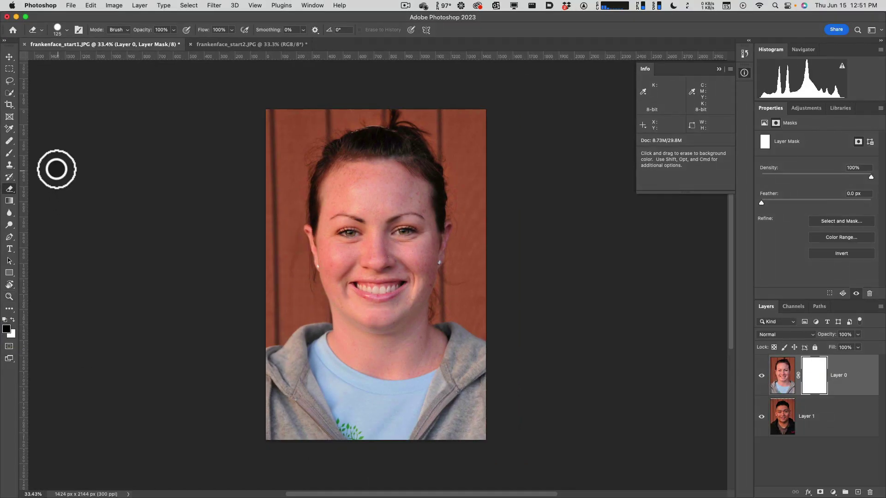
Step: Switch to the Brush tool and set the brush hardness to 0% for soft edges
left_click(10, 155)
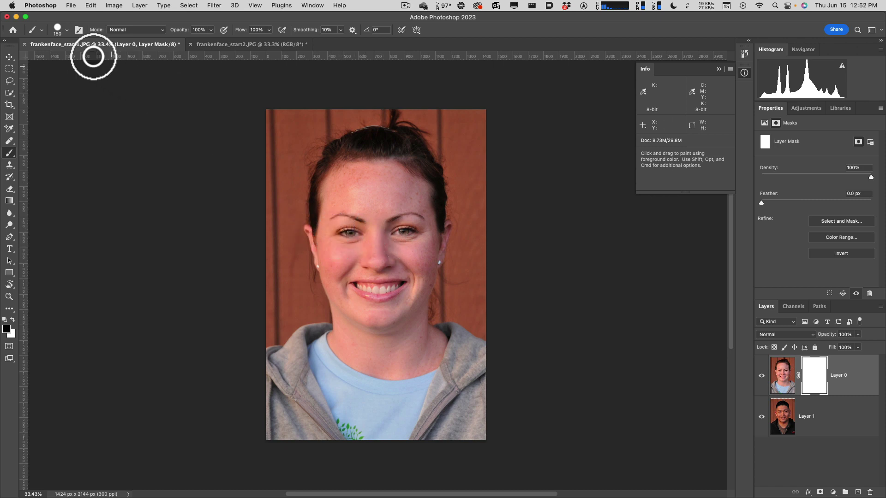
left_click(68, 31)
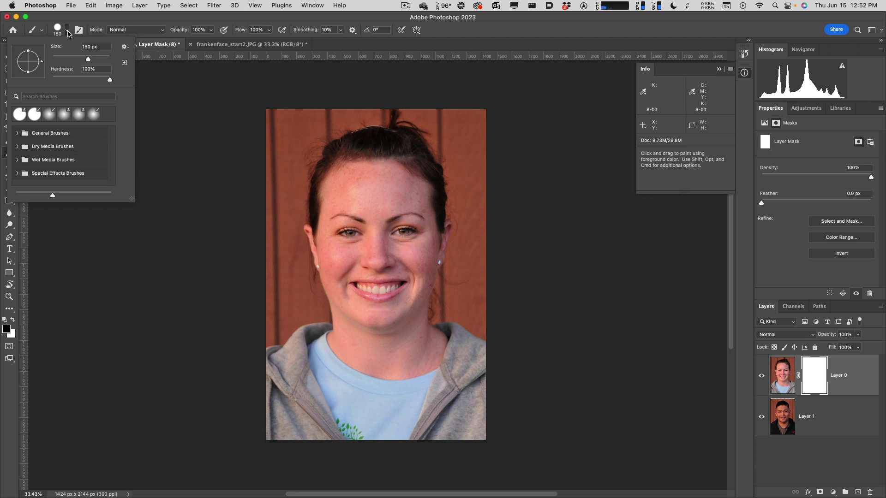
left_click(68, 31)
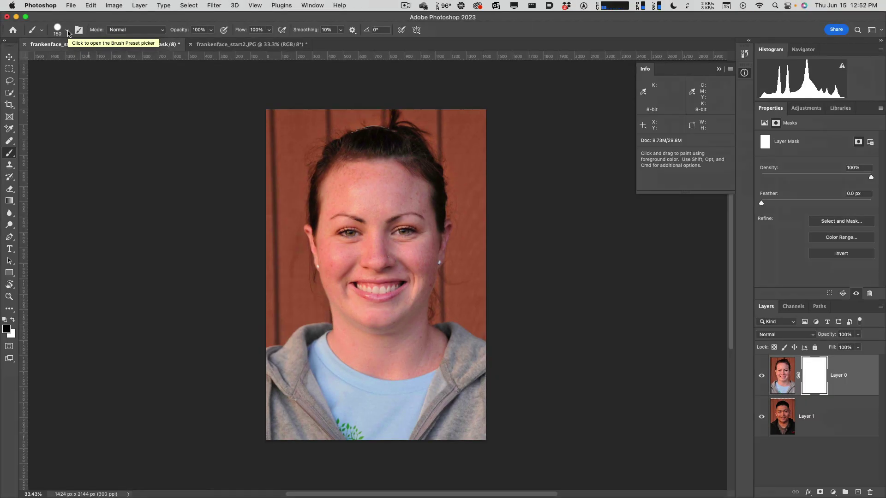
left_click(64, 30)
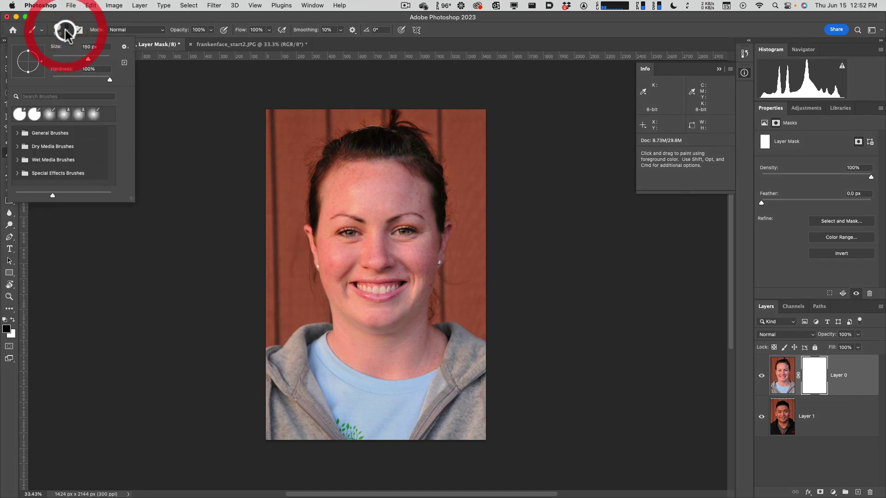
left_click_drag(109, 80, 56, 77)
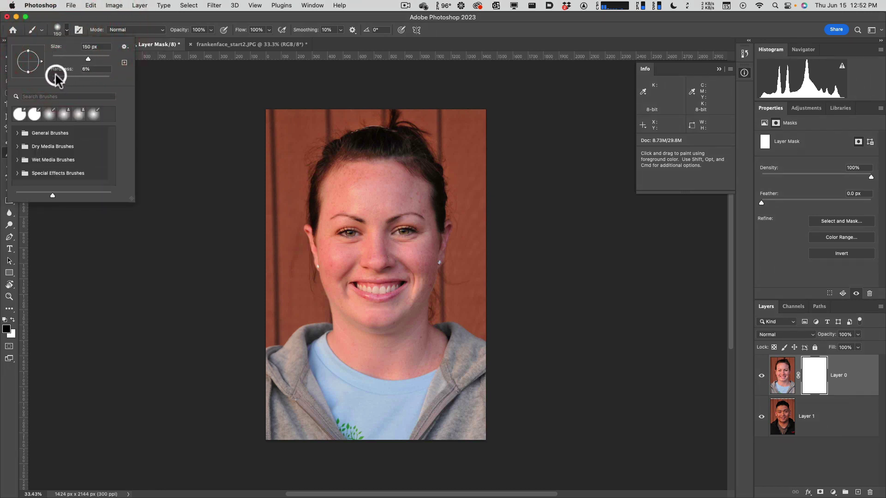
left_click(88, 73)
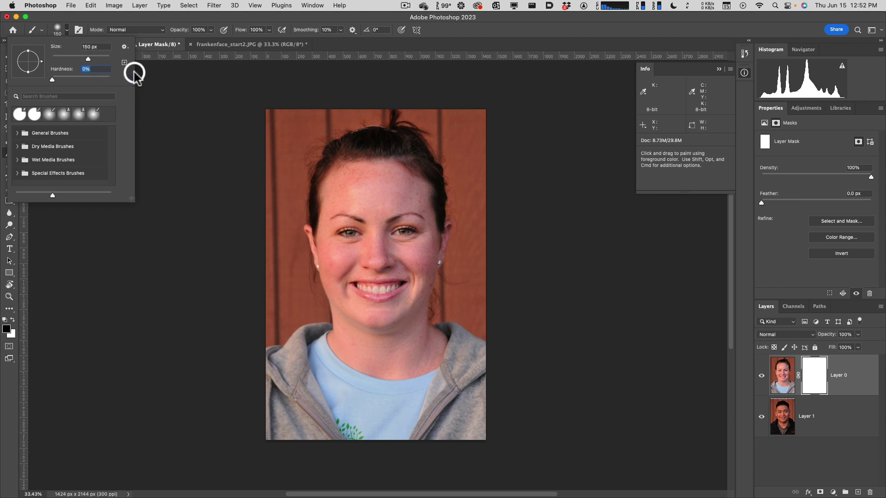
left_click(329, 198)
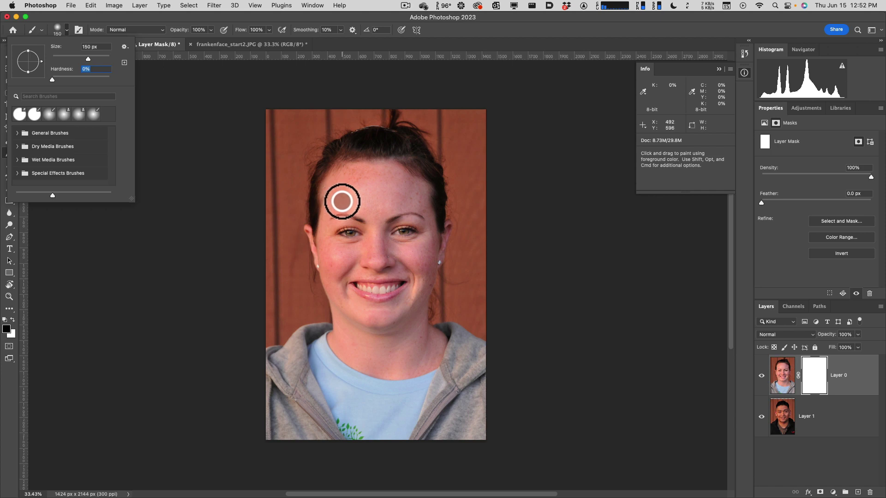
left_click(59, 29)
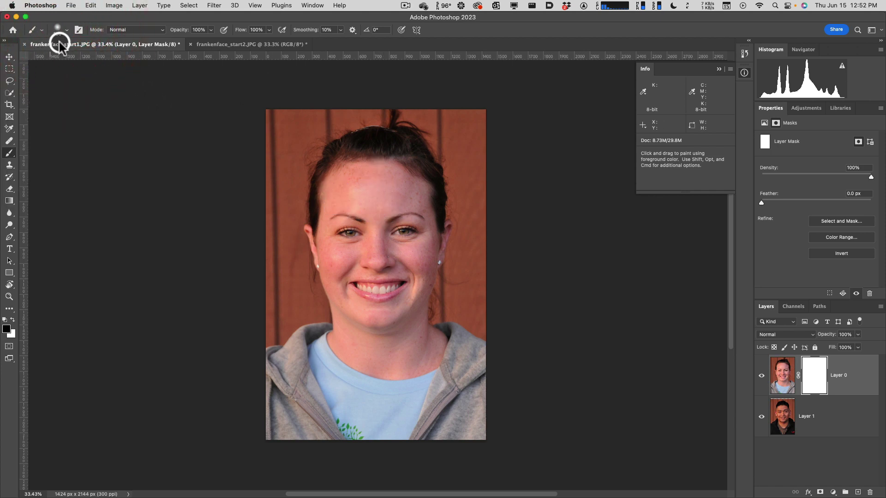
Step: Adjust the soft brush size to 200 px, using the eye area of the face as a guide
key("bracketright")
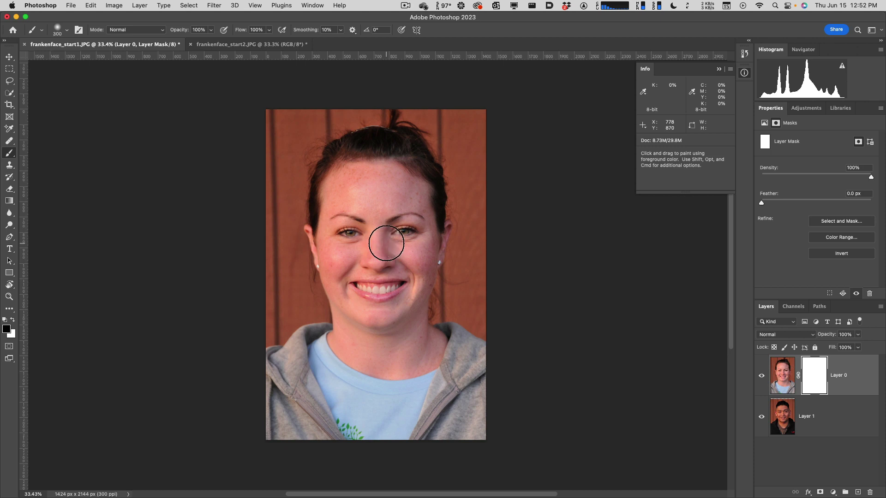
key("bracketleft")
key("bracketright")
key("bracketright")
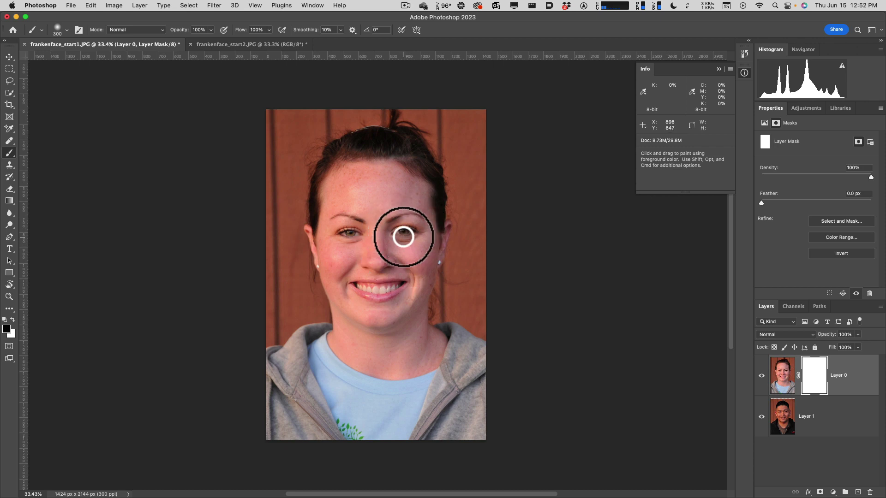
key("bracketleft")
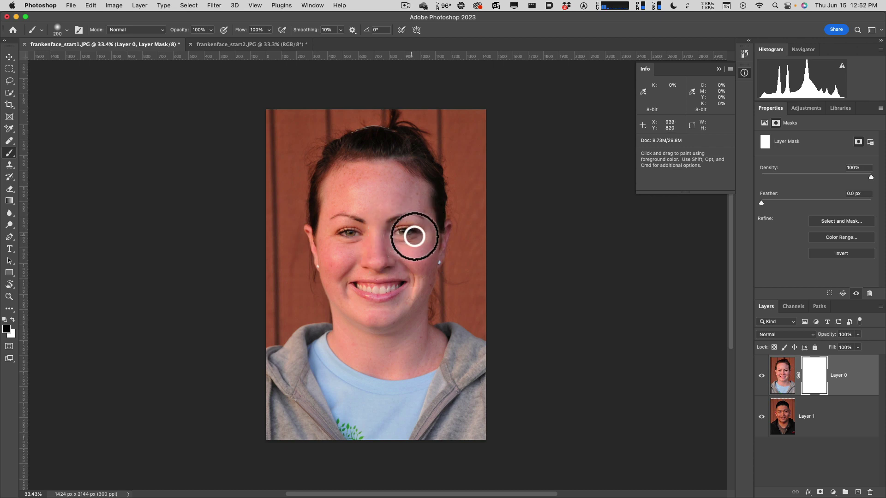
Step: Try painting black on Layer 0's mask over the right-hand eye in the image, and undo the painting
left_click_drag(414, 237, 390, 235)
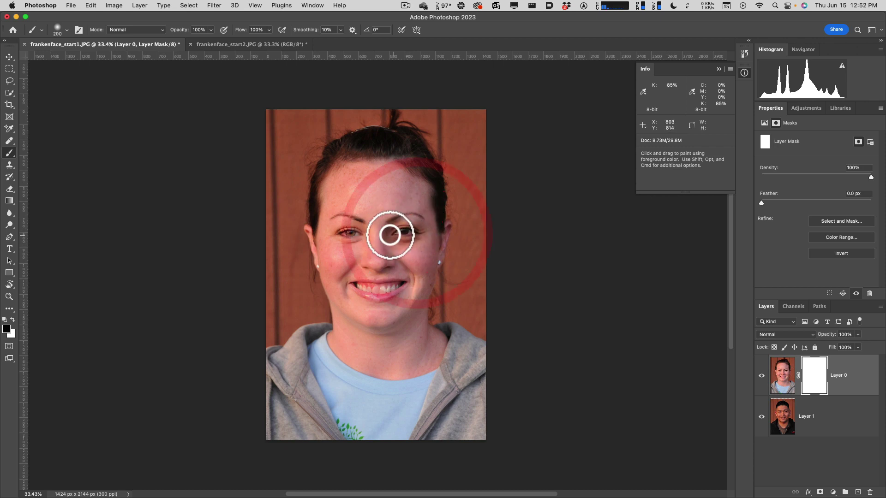
left_click(414, 229)
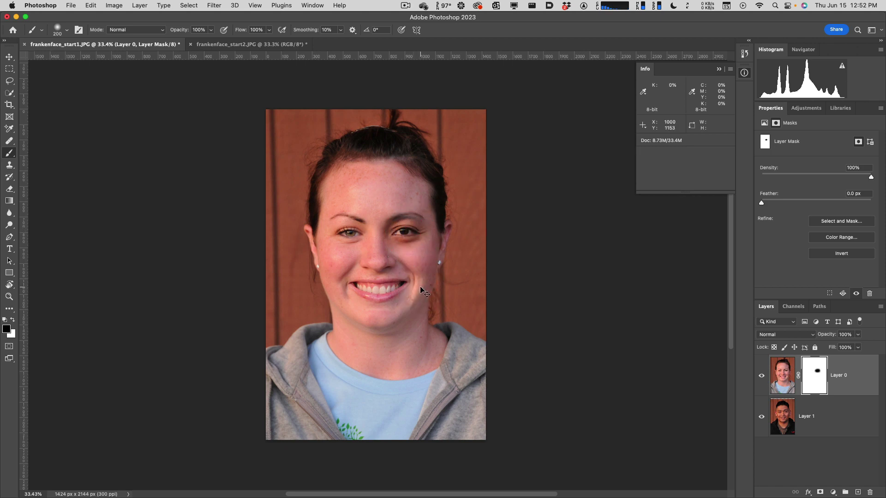
scroll(422, 264, "up", 1)
key("super+z")
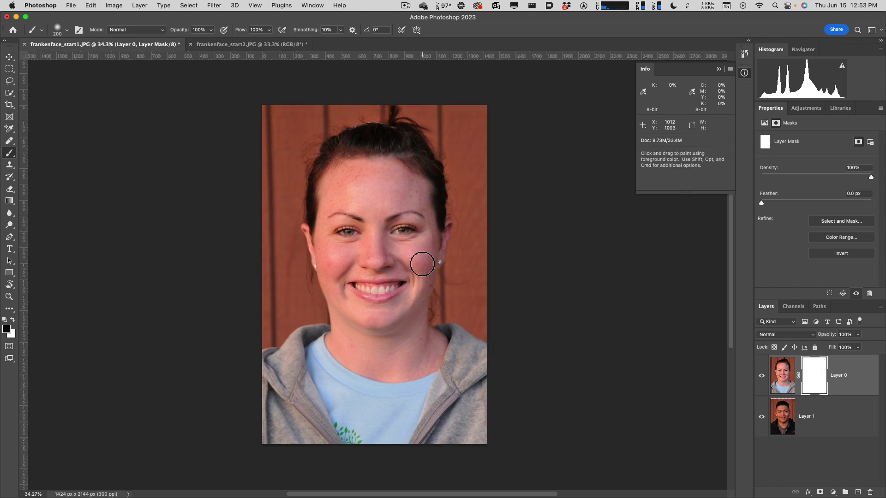
Step: Paint black on Layer 0's mask over both eyes, the nose and the mouth with the soft 200 px brush
scroll(421, 263, "up", 5)
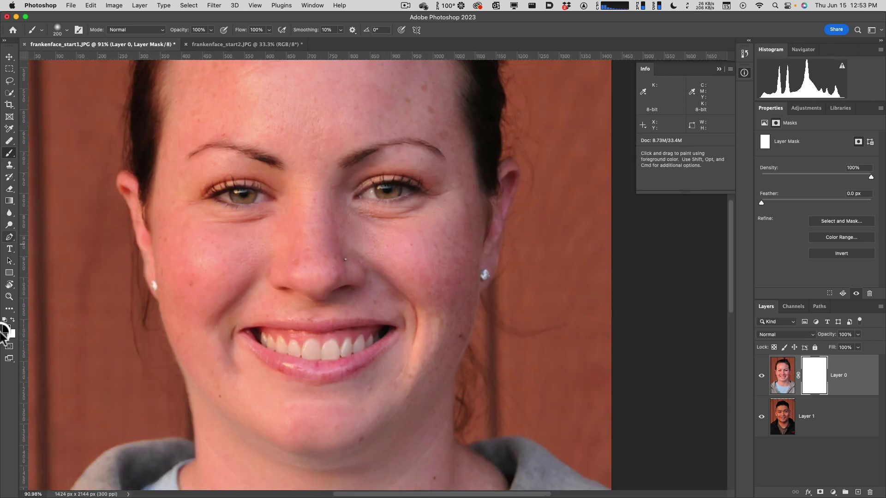
key("x")
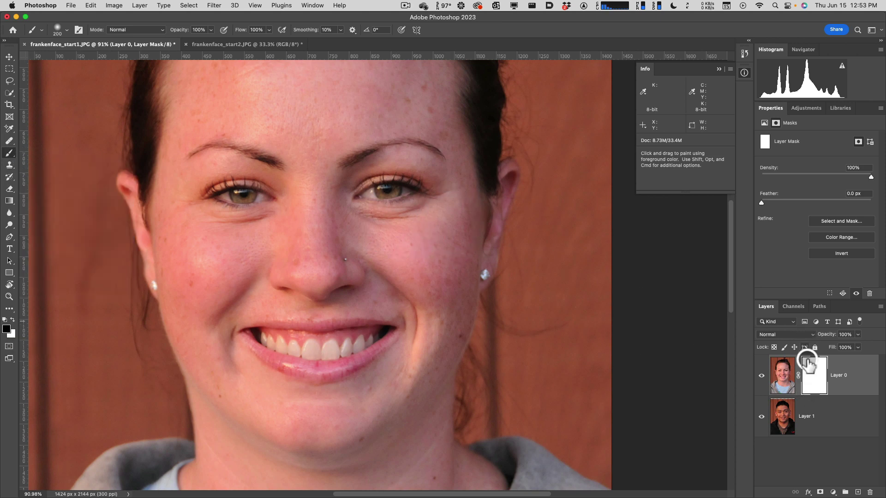
left_click(422, 181)
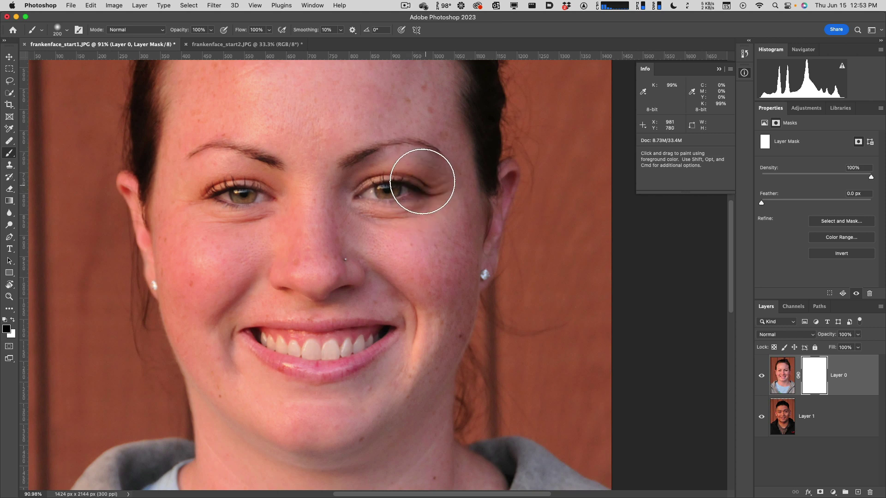
mouse_move(422, 181)
left_mouse_down()
mouse_move(359, 194)
mouse_move(367, 209)
mouse_move(415, 192)
left_mouse_up()
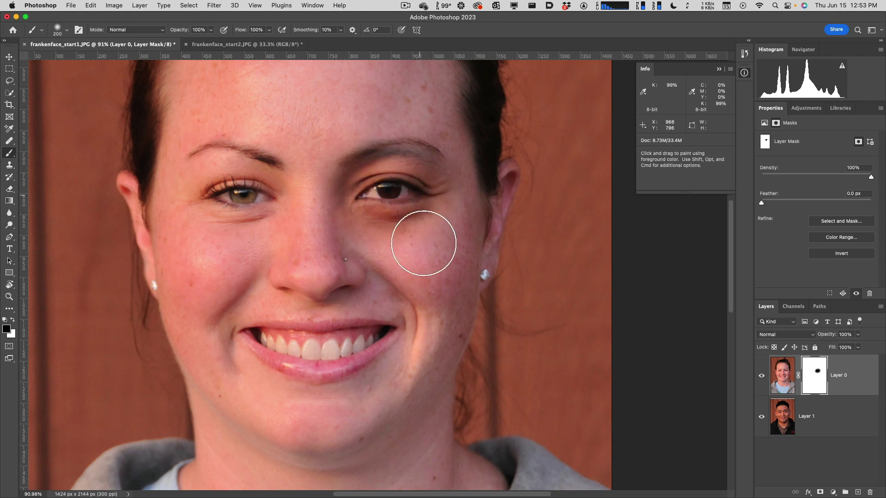
left_click(811, 381)
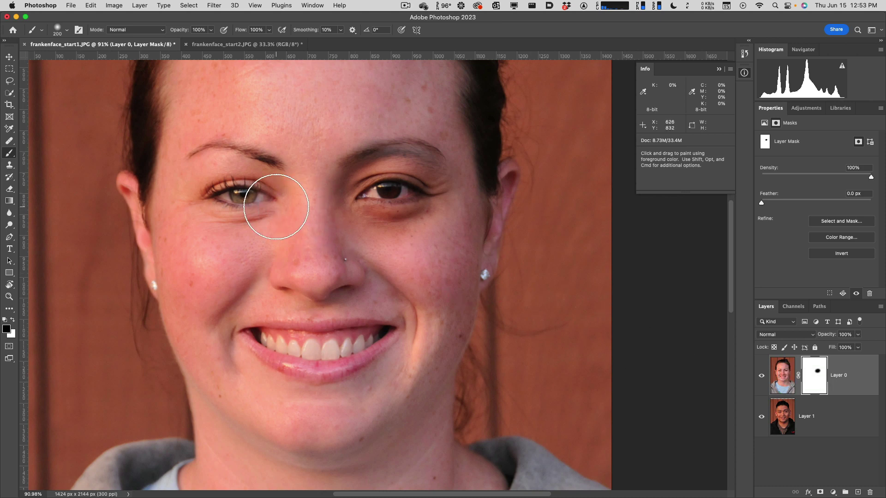
mouse_move(258, 196)
left_mouse_down()
mouse_move(214, 183)
mouse_move(200, 196)
mouse_move(225, 214)
mouse_move(260, 203)
left_mouse_up()
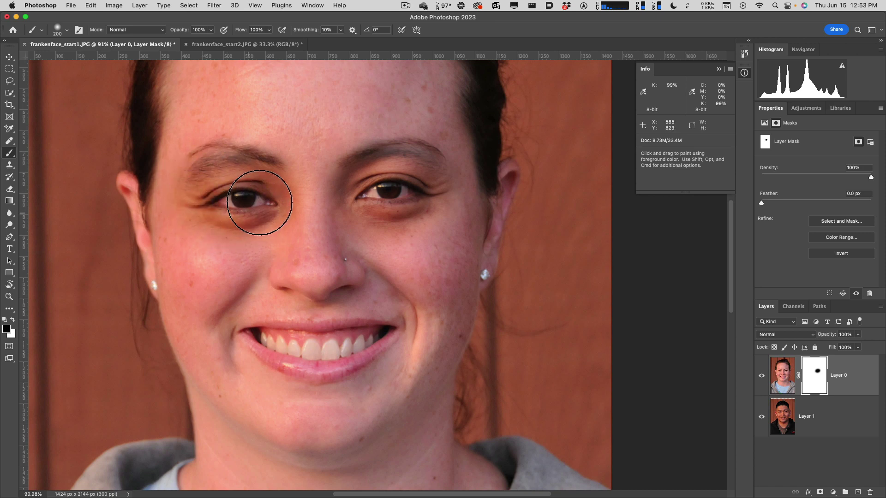
mouse_move(320, 270)
left_mouse_down()
mouse_move(294, 265)
mouse_move(314, 184)
mouse_move(340, 267)
mouse_move(285, 272)
mouse_move(310, 257)
mouse_move(344, 277)
left_mouse_up()
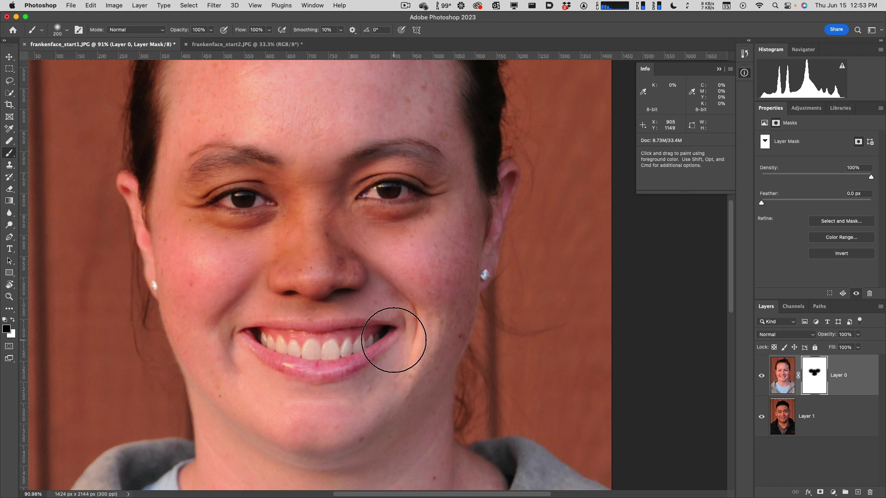
mouse_move(392, 344)
left_mouse_down()
mouse_move(334, 354)
mouse_move(249, 337)
mouse_move(352, 326)
left_mouse_up()
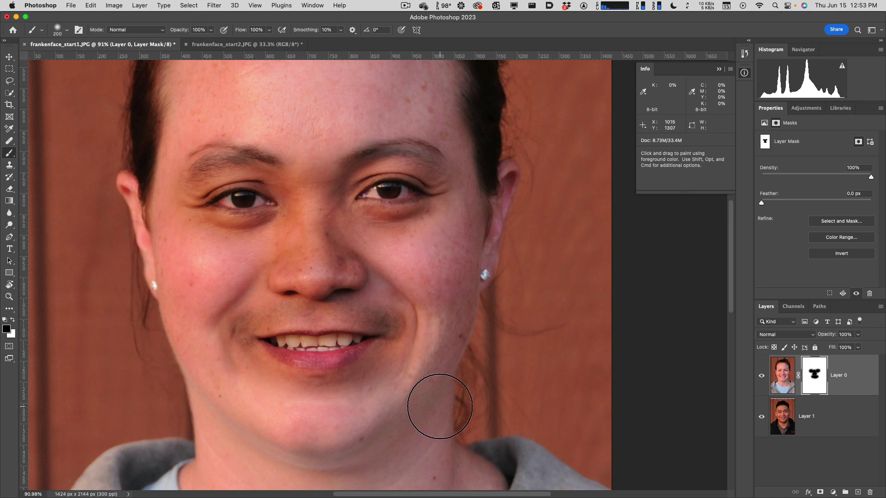
Step: Disable and re-enable Layer 0's mask repeatedly to compare the original portrait with the blended face
left_click(810, 380, "super")
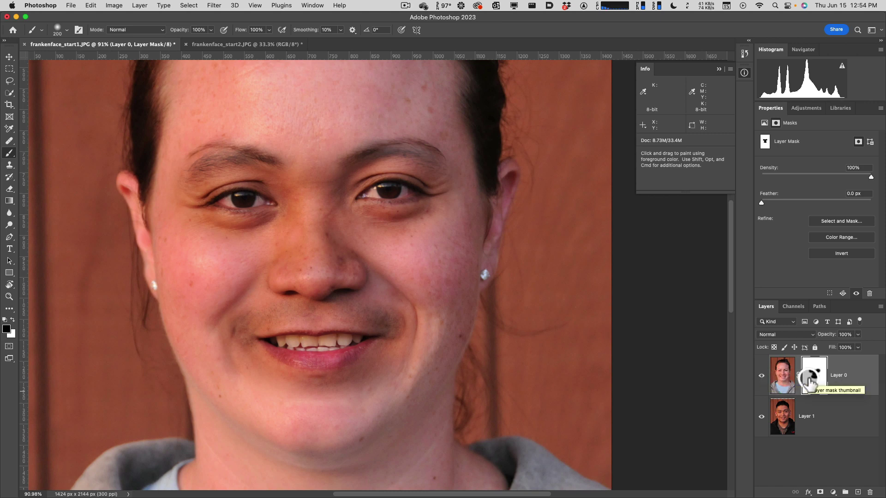
left_click(812, 381, "shift")
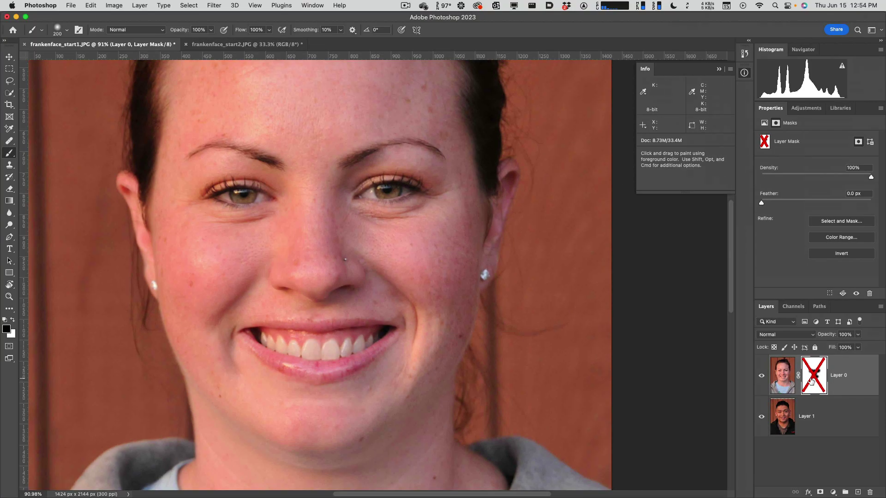
left_click(812, 381, "shift")
left_click(812, 381, "shift")
left_click(811, 381, "shift")
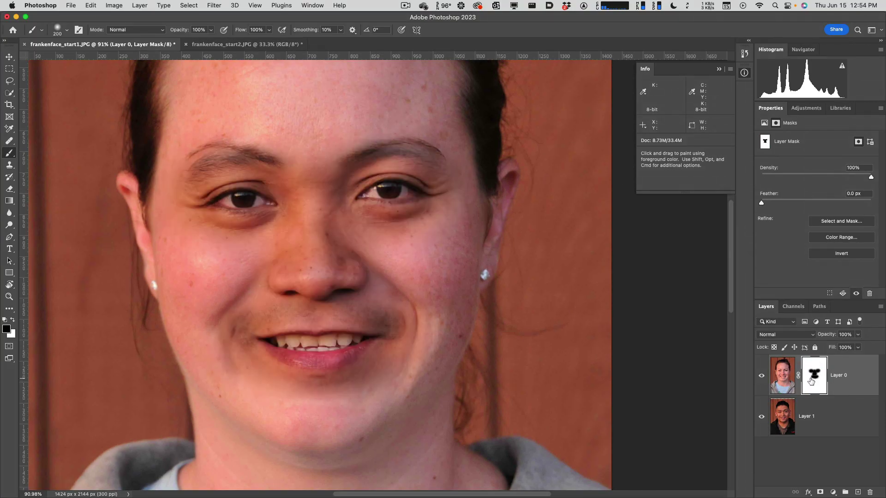
left_click(811, 381, "shift")
left_click(811, 381, "shift")
left_click(811, 381, "shift")
left_click(812, 381, "shift")
left_click(811, 381, "shift")
left_click(812, 381, "shift")
left_click(812, 381, "shift")
left_click(811, 382, "shift")
Step: Display Layer 0's mask on its own, try an 80 px white stroke across the nose area, and check it in the image
left_click(815, 381, "alt")
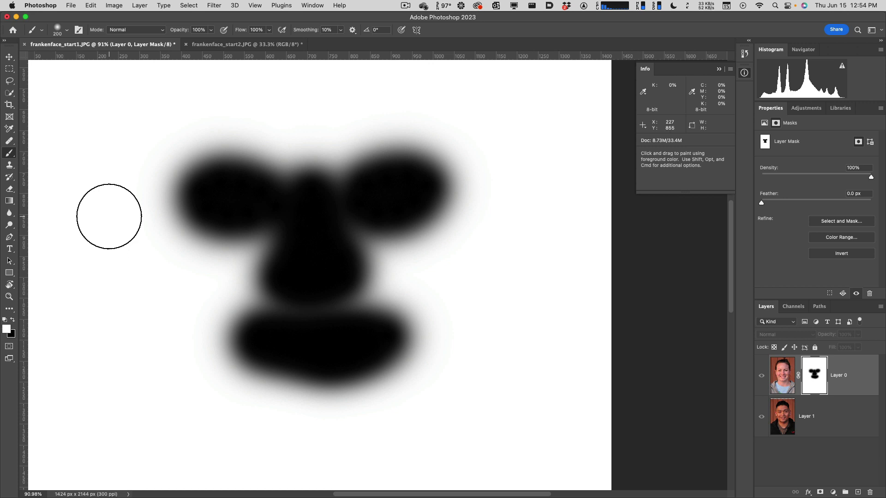
key("bracketleft")
key("bracketleft")
key("bracketleft")
key("bracketleft")
key("bracketleft")
key("bracketleft")
left_click_drag(297, 213, 308, 249)
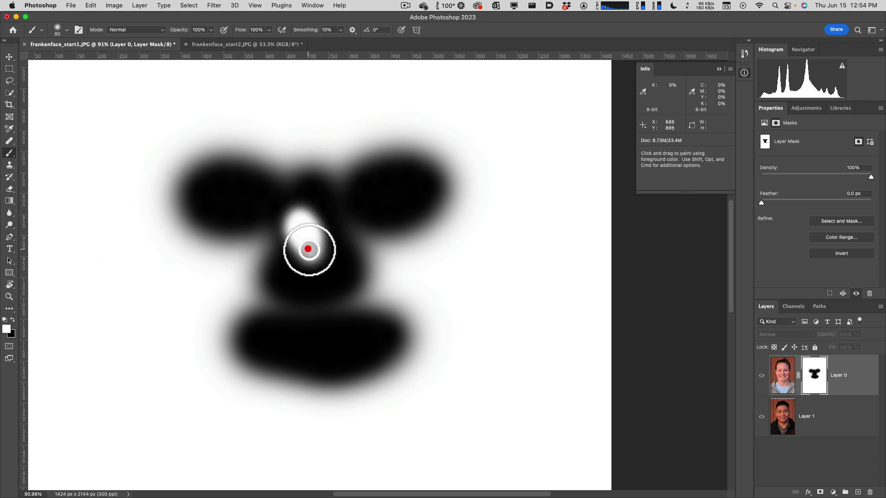
left_click(761, 375)
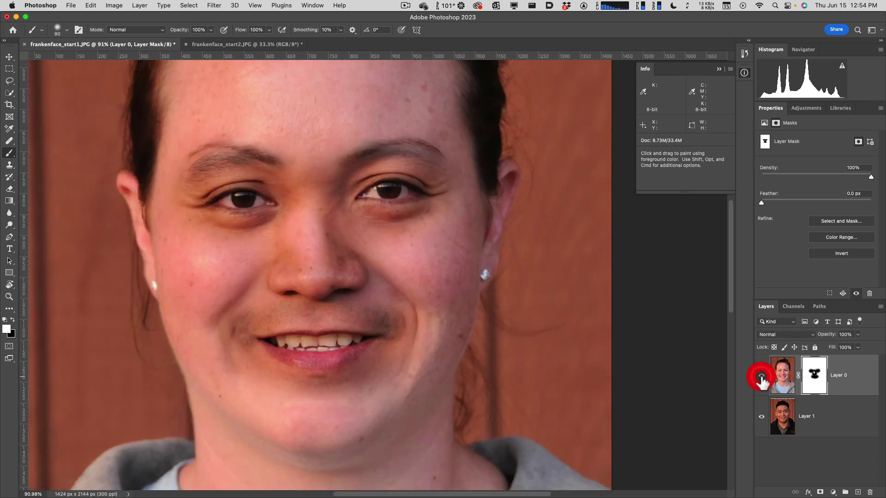
left_click(762, 376)
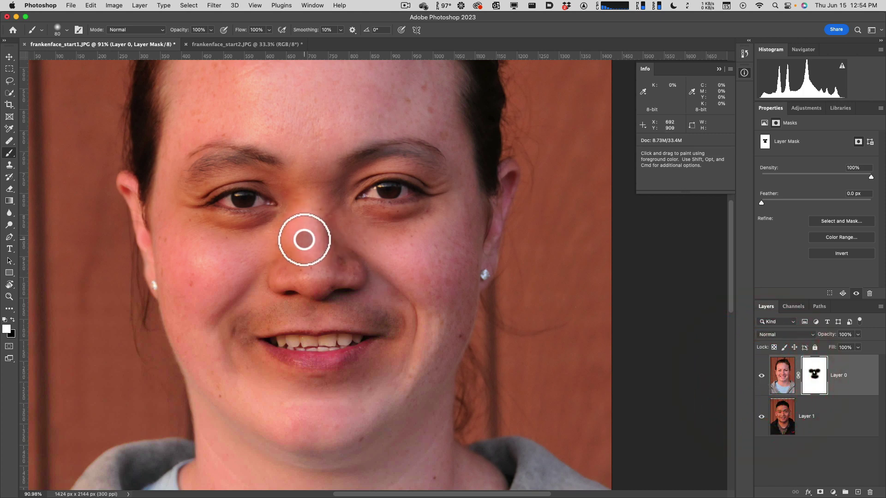
Step: In the mask-only view, paint black over the white nose stroke and the gap between nose and mouth, and return to the image
left_click(814, 378, "alt")
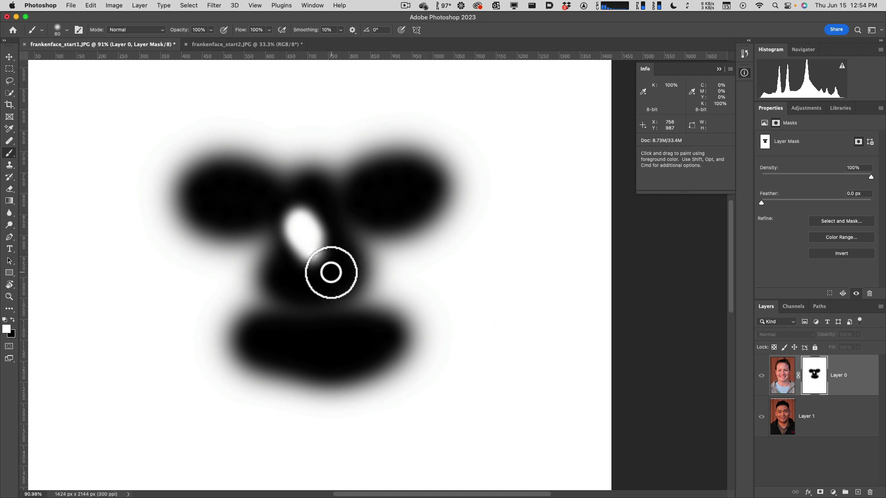
left_click(330, 272)
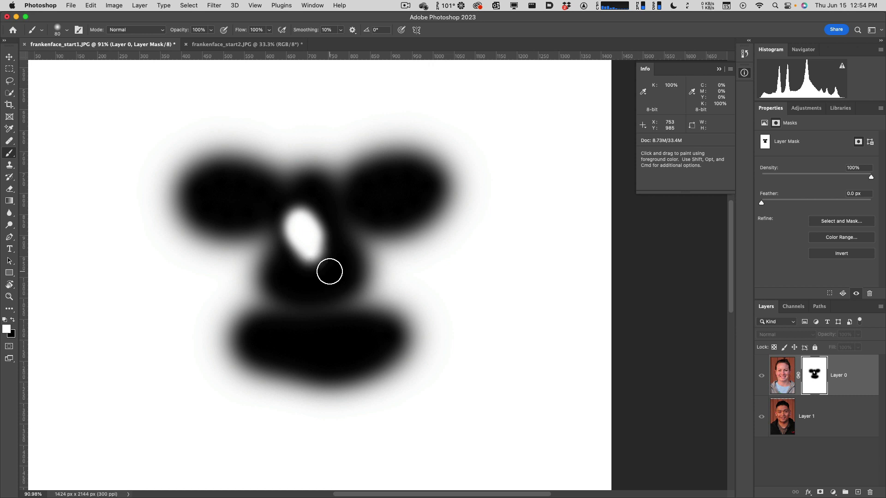
mouse_move(329, 272)
left_mouse_down()
mouse_move(290, 231)
mouse_move(311, 217)
mouse_move(290, 234)
mouse_move(317, 210)
mouse_move(265, 198)
mouse_move(364, 197)
mouse_move(263, 198)
left_mouse_up()
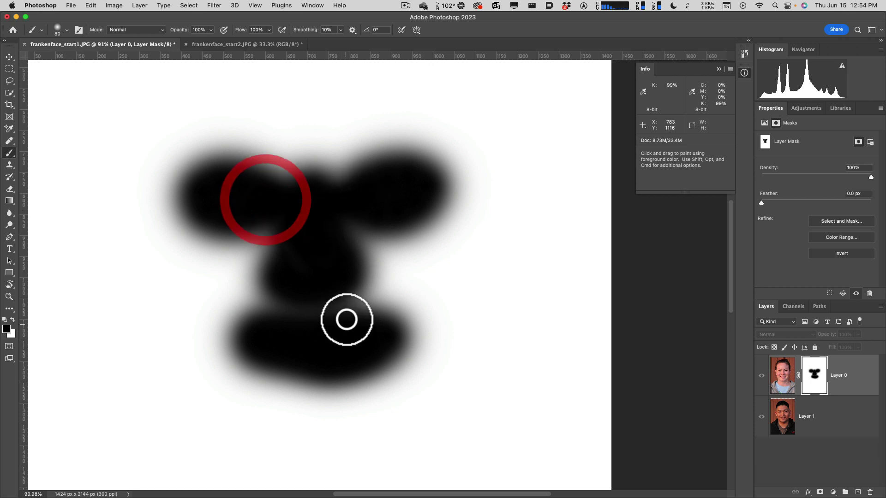
mouse_move(346, 318)
left_mouse_down()
mouse_move(279, 294)
mouse_move(270, 302)
mouse_move(277, 309)
mouse_move(348, 292)
mouse_move(351, 311)
mouse_move(285, 308)
mouse_move(277, 295)
mouse_move(282, 302)
left_mouse_up()
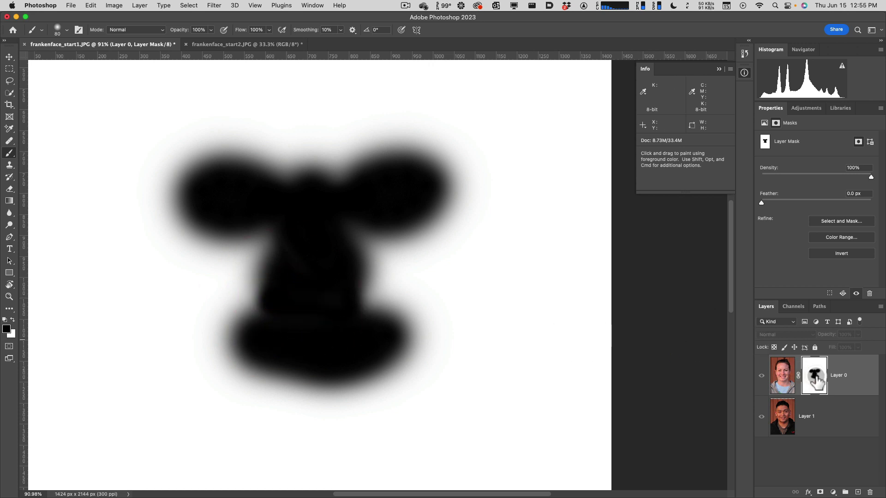
left_click(816, 381, "alt")
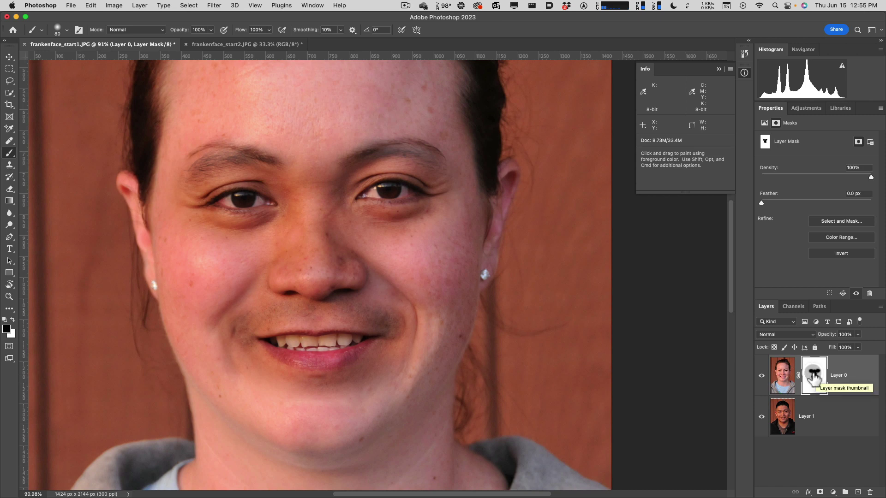
Step: Hide and show Layer 0 to compare the blended face with the portrait on Layer 1
left_click(761, 375)
left_click(762, 375)
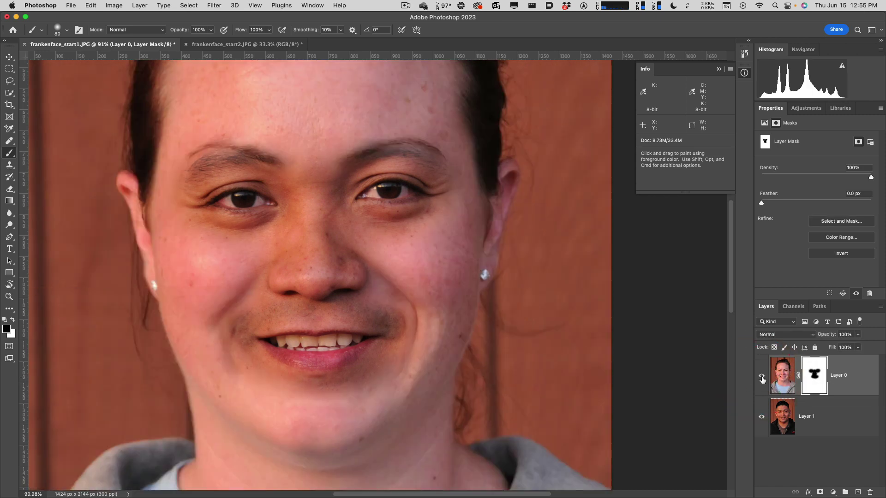
left_click(761, 377)
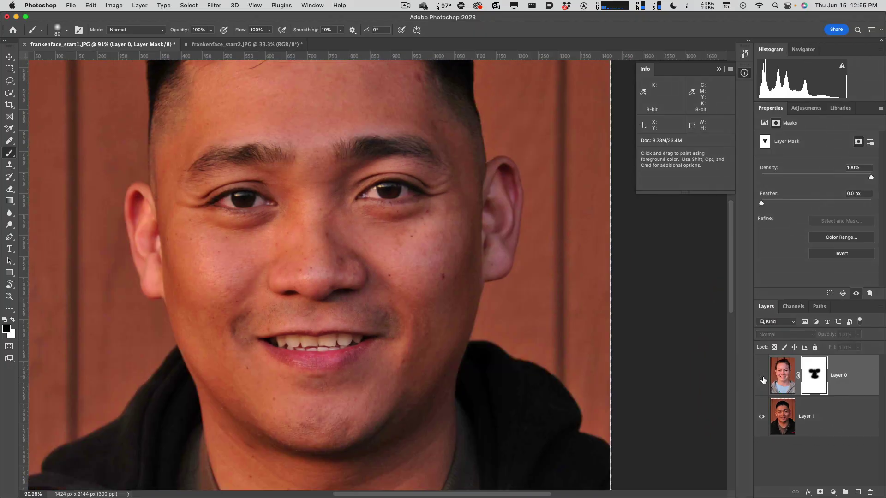
left_click(762, 378)
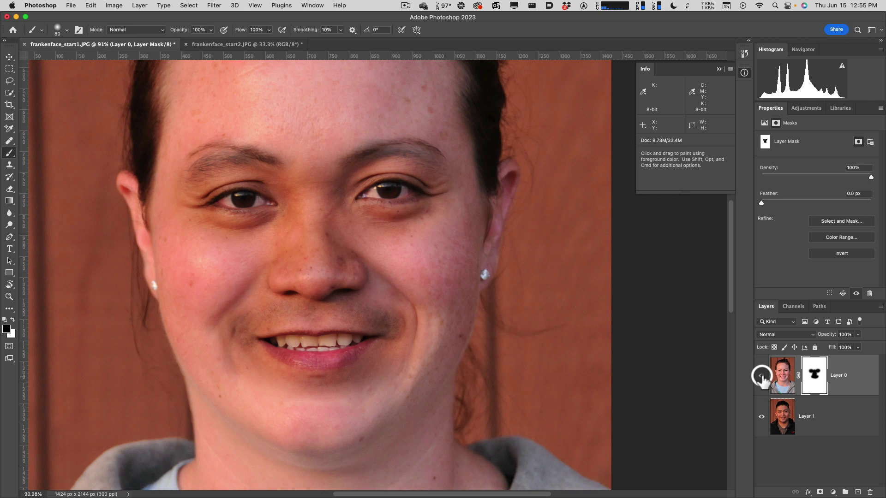
Step: Hide and show Layer 1 to examine the transparent areas that the mask creates in Layer 0
left_click(763, 405)
left_click(762, 414)
left_click(762, 415)
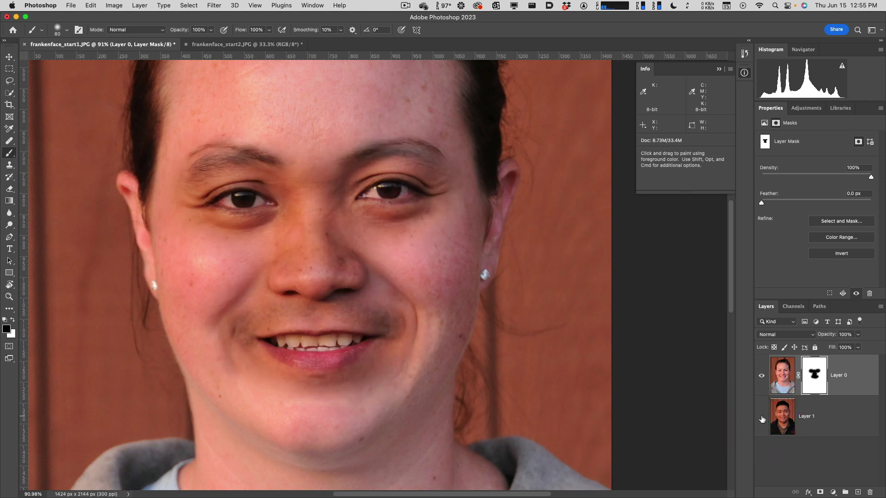
left_click(762, 416)
left_click(762, 417)
left_click(795, 383)
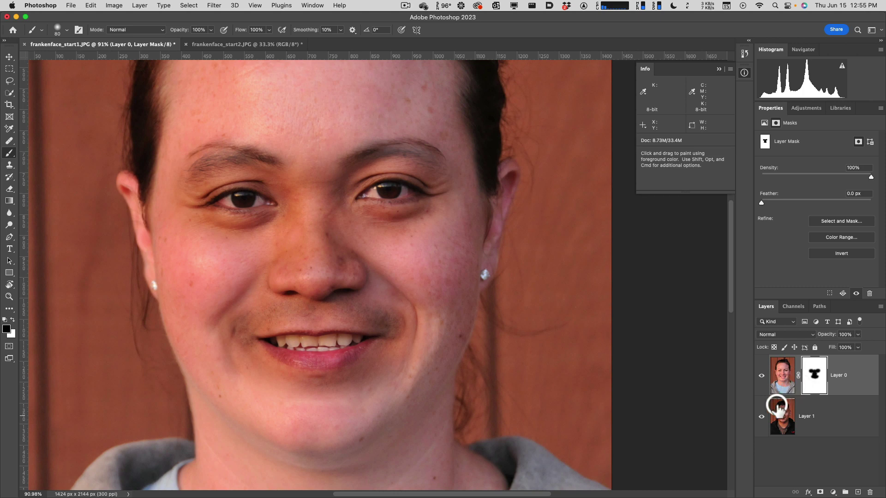
left_click(761, 416)
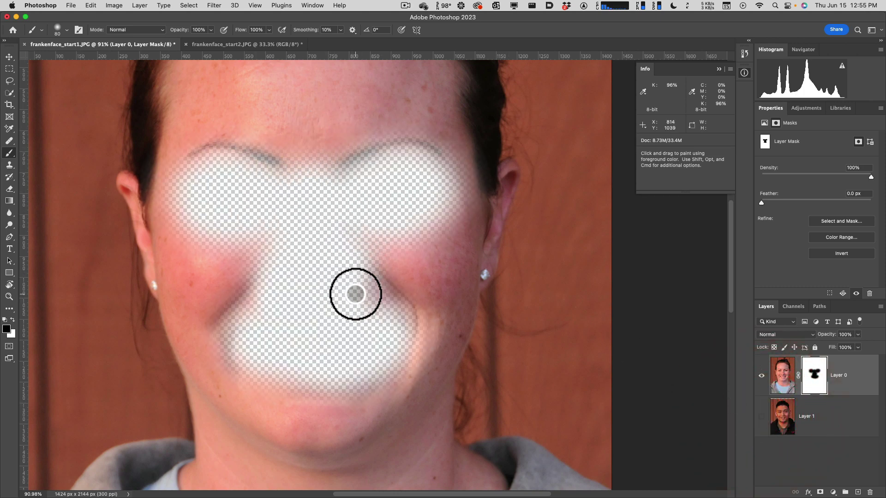
left_click(817, 379)
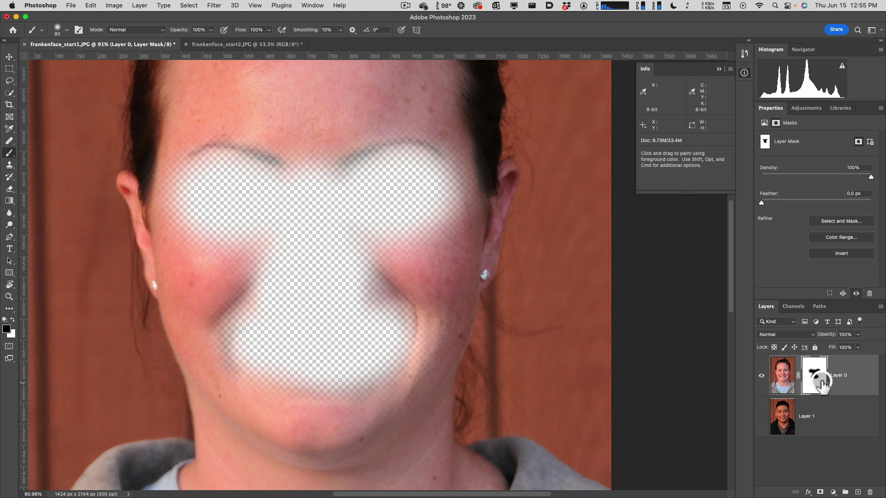
left_click(762, 417)
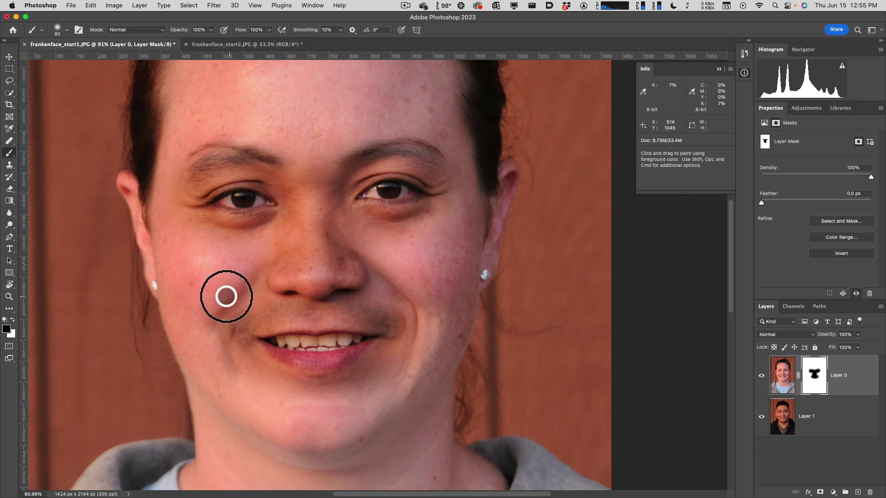
Step: Try painting white over the mouth on Layer 0's mask, enlarging the brush to 150 px, and undo the painting
left_click(13, 320)
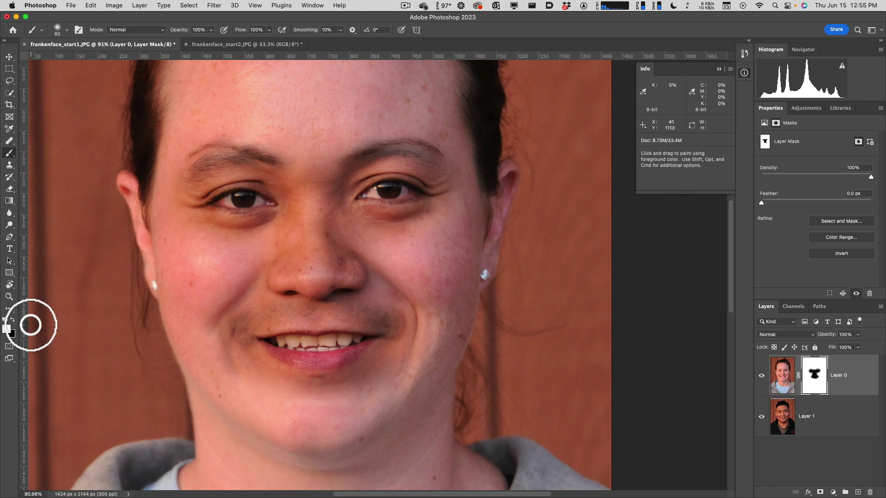
mouse_move(249, 342)
left_mouse_down()
mouse_move(323, 352)
mouse_move(385, 345)
mouse_move(296, 354)
mouse_move(265, 346)
mouse_move(417, 342)
mouse_move(274, 349)
mouse_move(227, 338)
mouse_move(237, 330)
mouse_move(366, 340)
left_mouse_up()
key("bracketright")
key("bracketright")
key("bracketright")
key("bracketright")
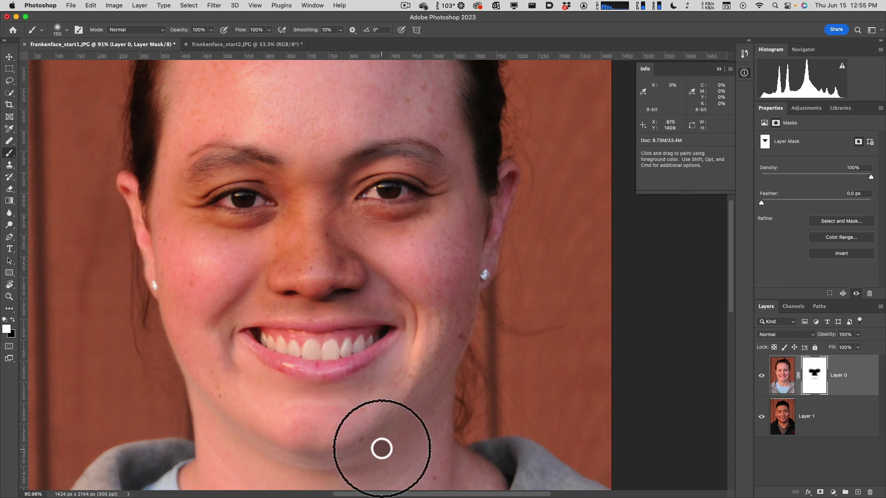
key("super+z")
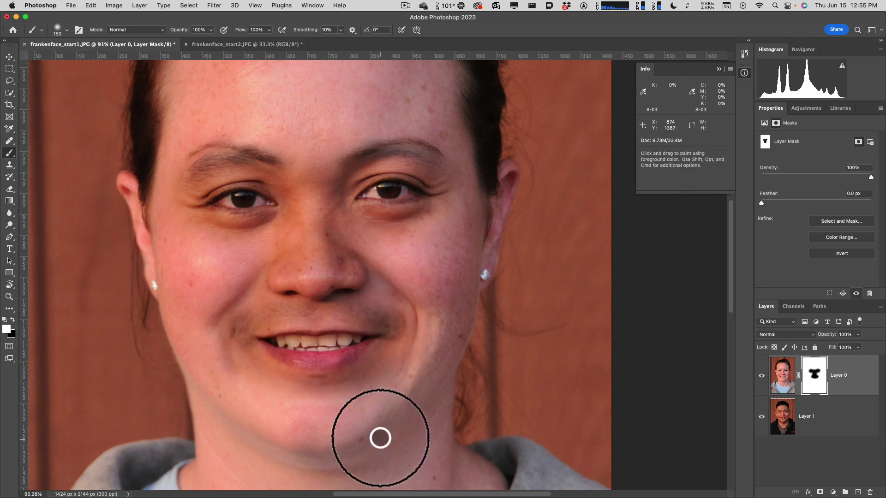
key("bracketleft")
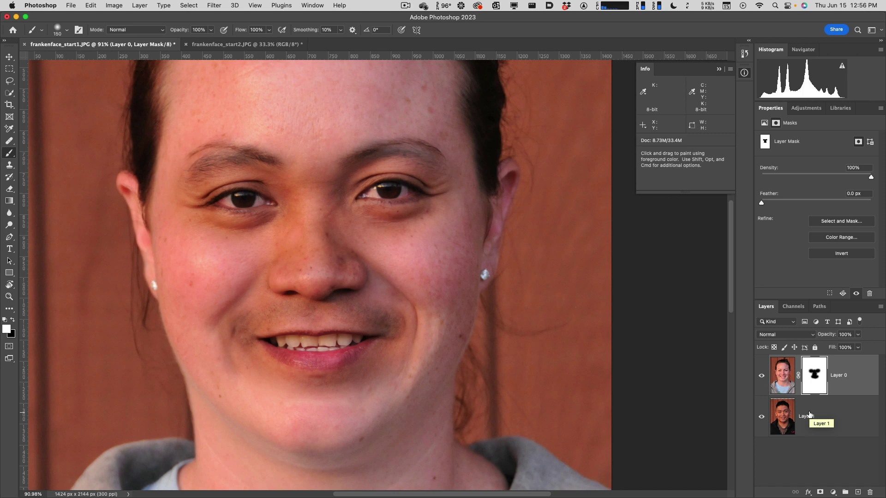
Step: Hide and show Layer 0 repeatedly to compare the whole blended portrait with the original portrait on Layer 1
left_click_drag(809, 415, 805, 404)
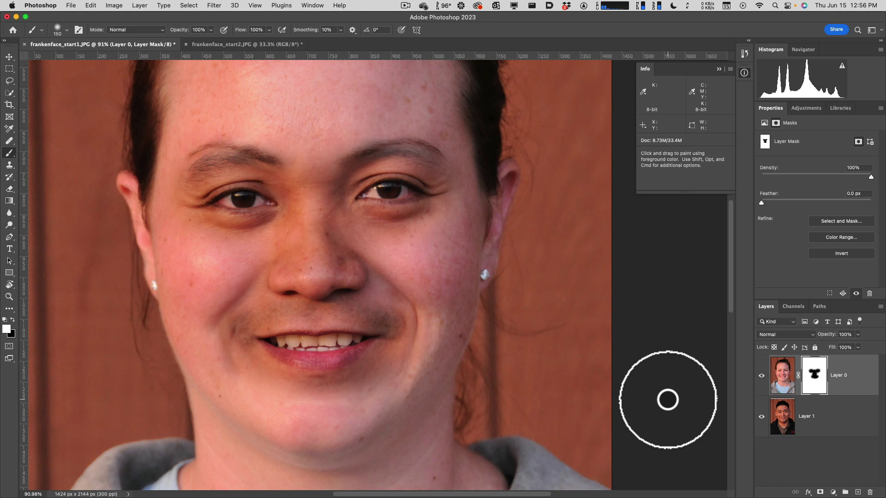
key("super+0")
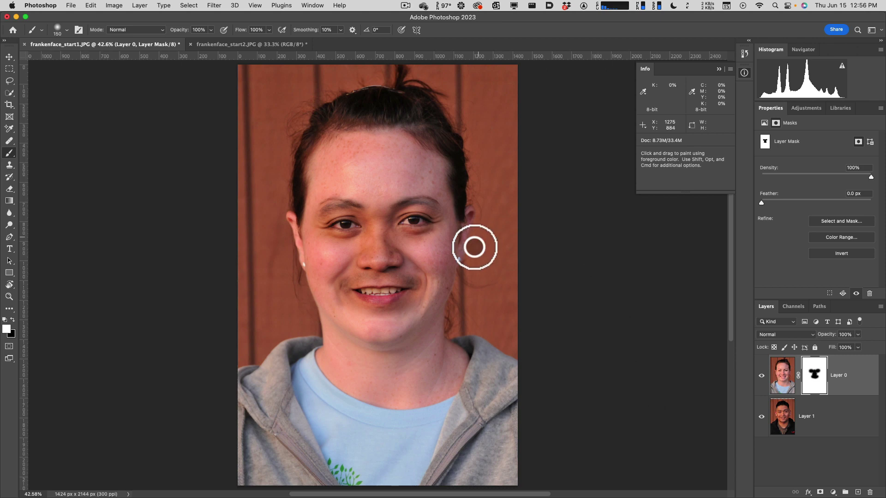
left_click(761, 376)
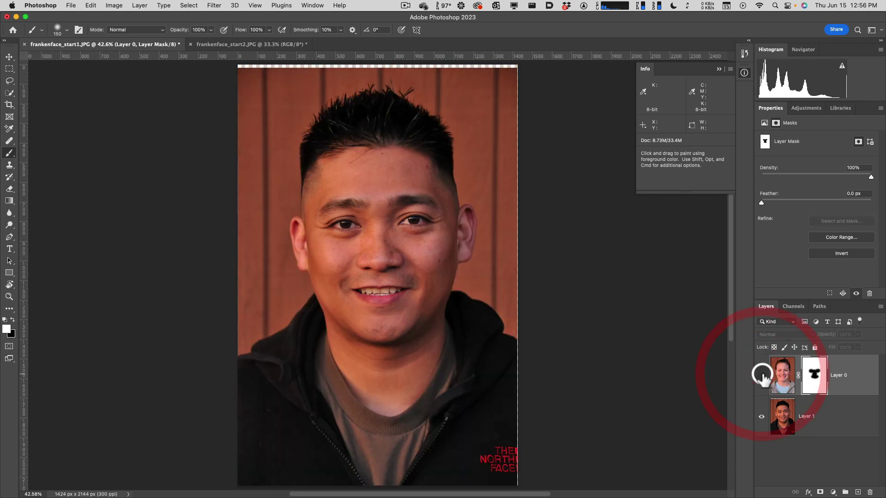
left_click(762, 376)
left_click(762, 376)
left_click(762, 376)
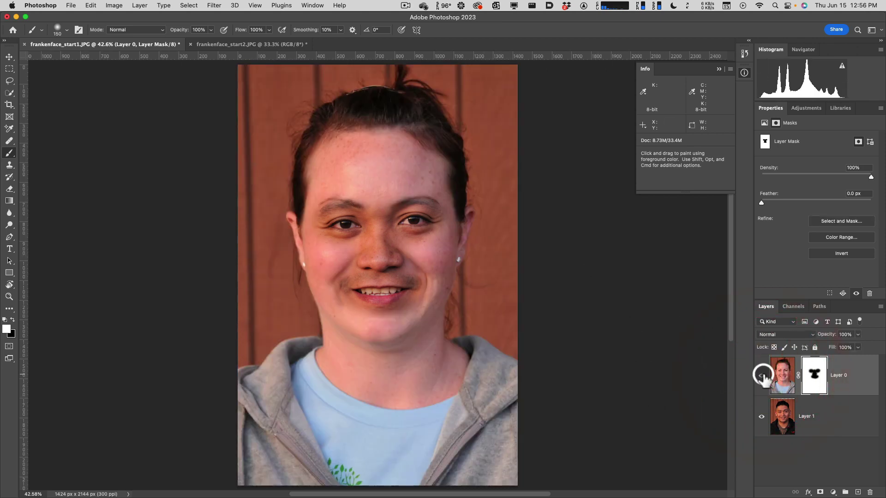
left_click(762, 376)
left_click(761, 376)
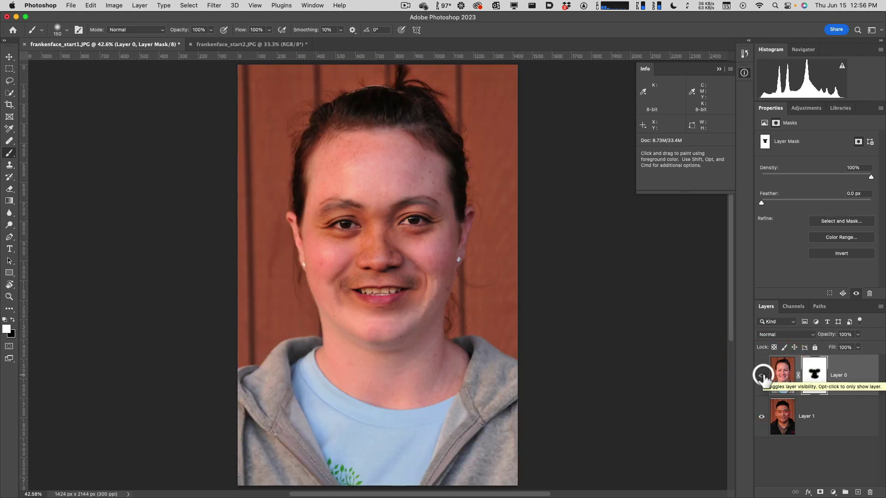
left_click_drag(323, 213, 334, 197)
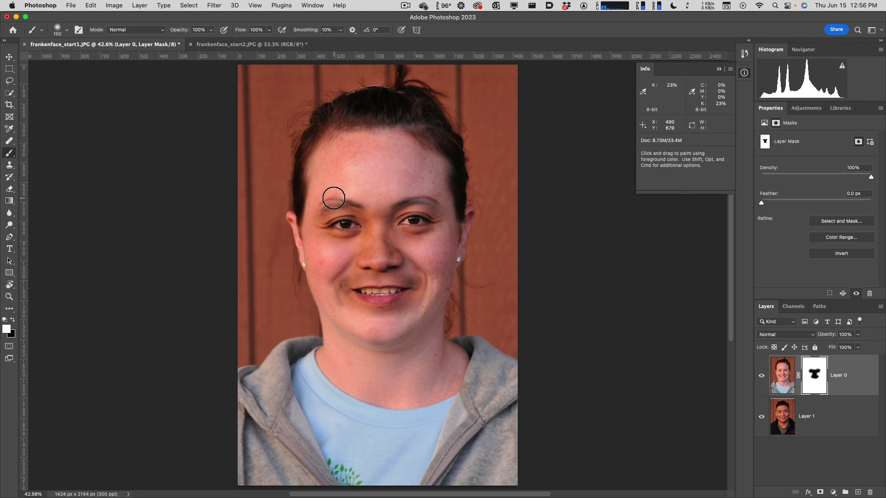
mouse_move(334, 198)
left_mouse_down()
mouse_move(363, 154)
mouse_move(347, 192)
mouse_move(347, 172)
mouse_move(393, 214)
mouse_move(343, 223)
mouse_move(355, 198)
mouse_move(384, 211)
mouse_move(409, 195)
mouse_move(351, 280)
mouse_move(357, 208)
mouse_move(406, 276)
left_mouse_up()
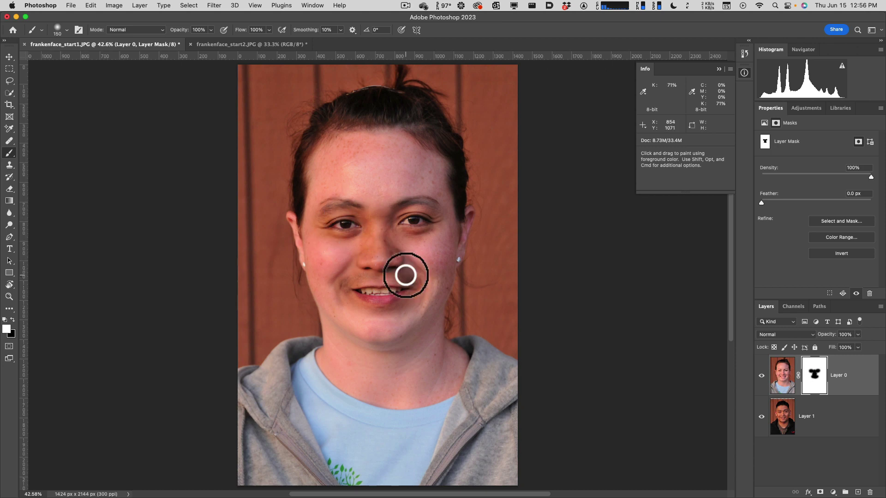
key("super+z")
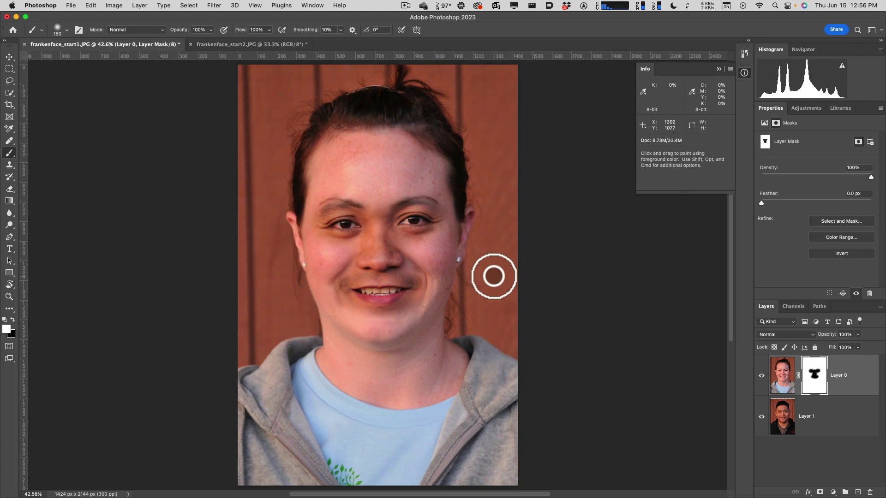
left_click(494, 276)
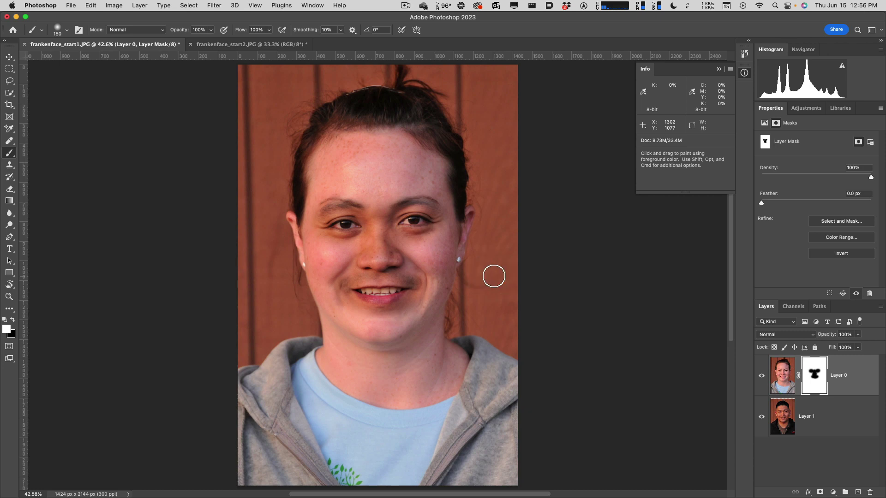
left_click(492, 275)
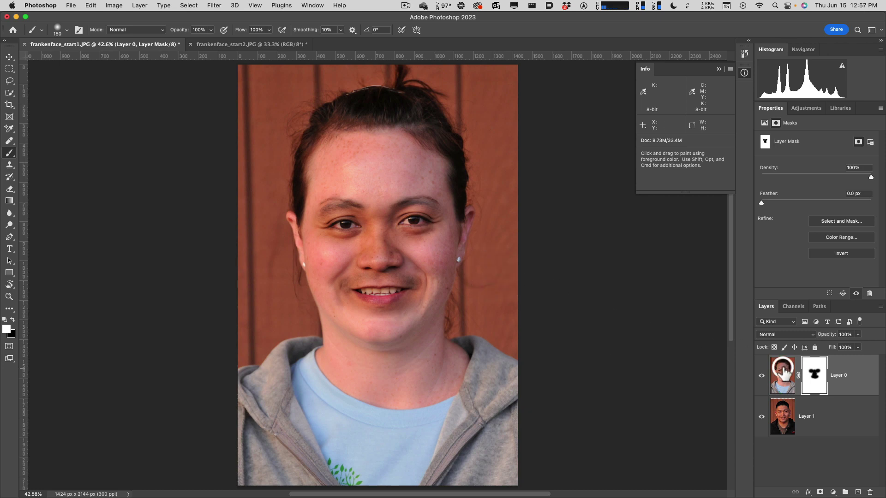
Step: Add a Levels adjustment layer directly above Layer 1, beneath the masked Layer 0
left_click(787, 417)
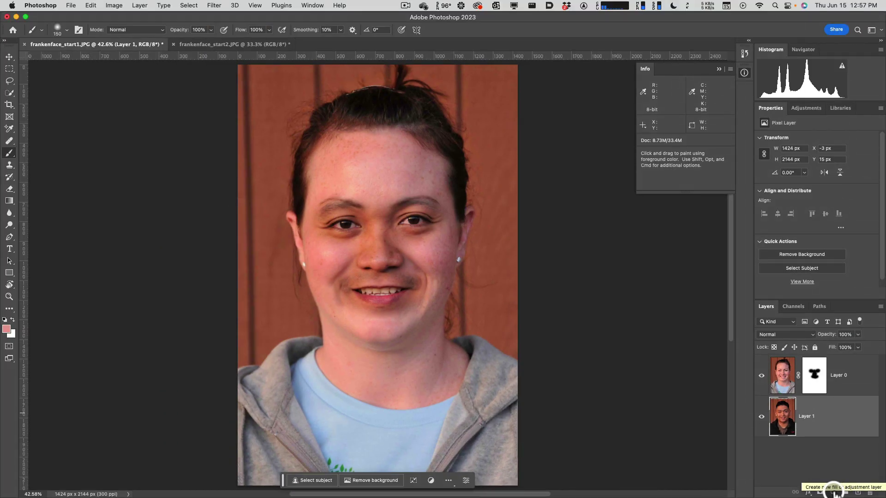
left_click(835, 493)
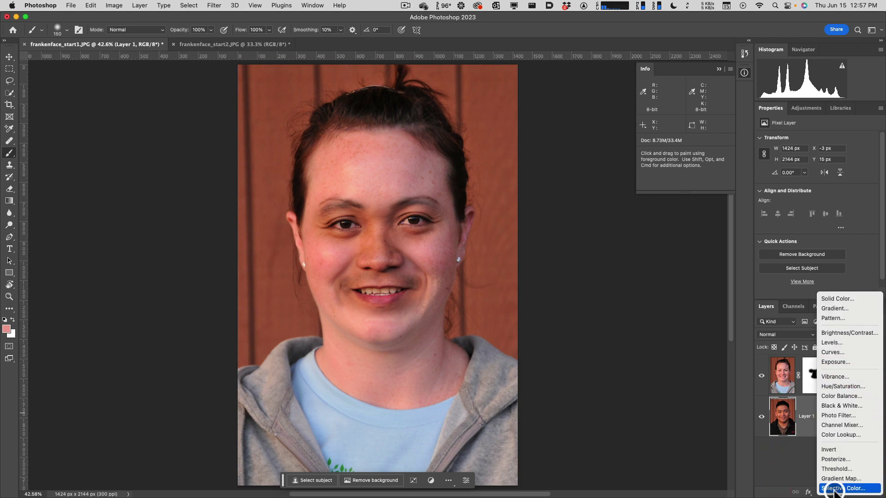
left_click(835, 342)
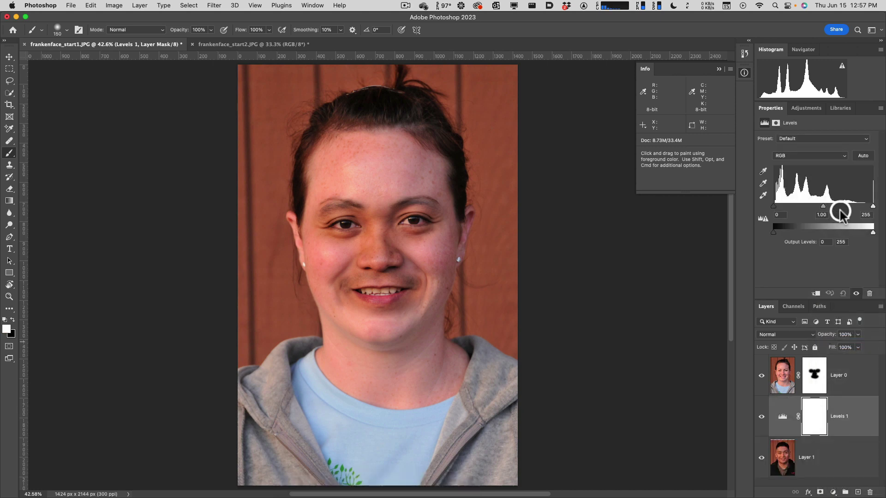
Step: Select Layer 1 and return to the Levels 1 mask to compare the properties of the pixel layer and the adjustment
left_click(818, 420)
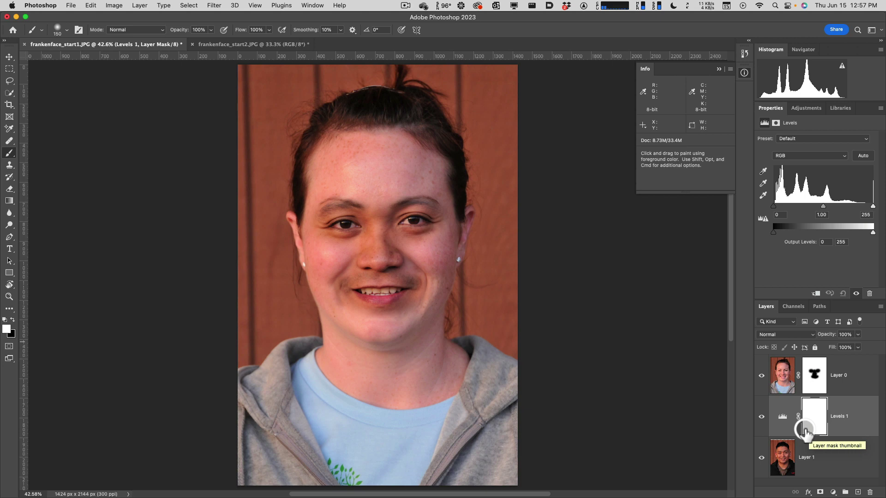
left_click(759, 415)
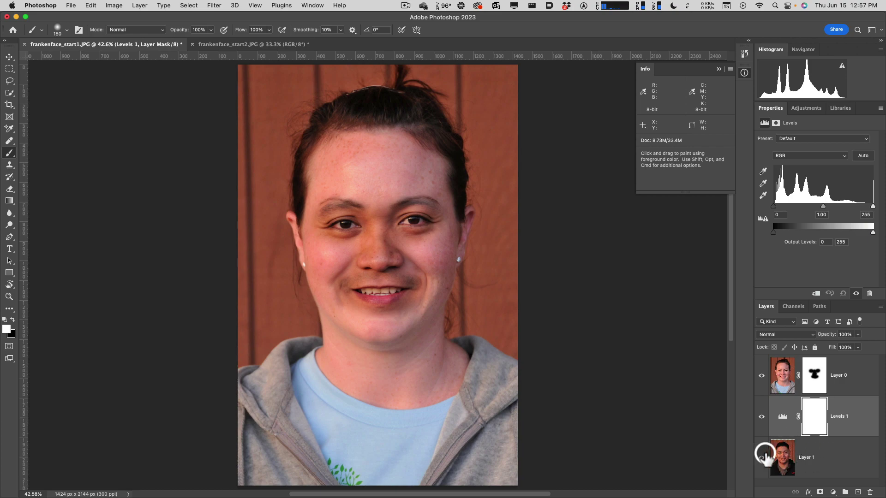
left_click(786, 459)
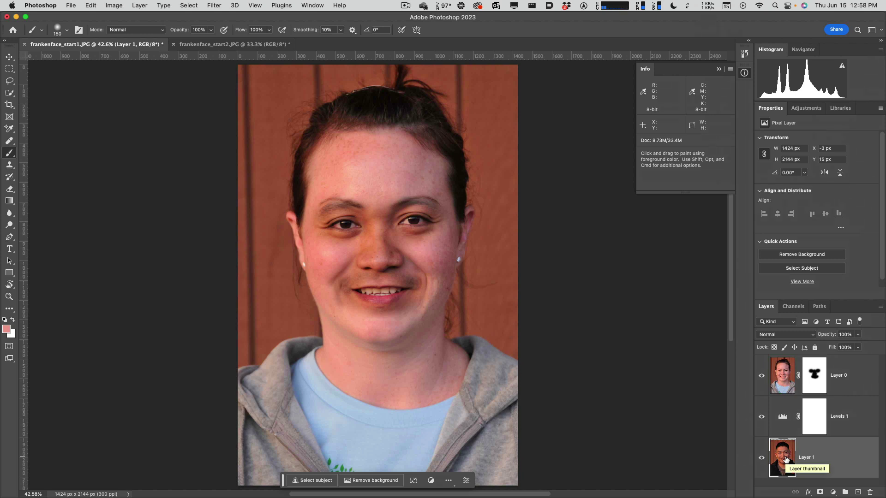
left_click(815, 422)
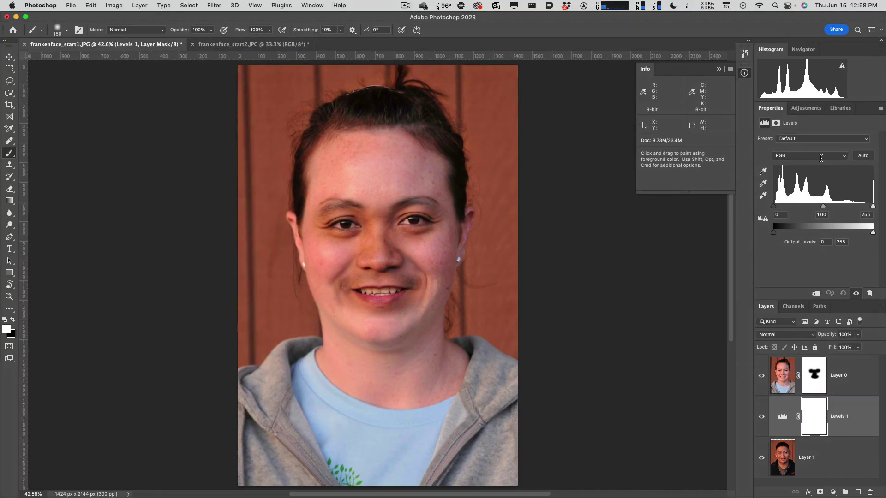
Step: Examine the color channels offered by the Levels adjustment and the document's channel list with the Levels 1 mask
left_click(820, 156)
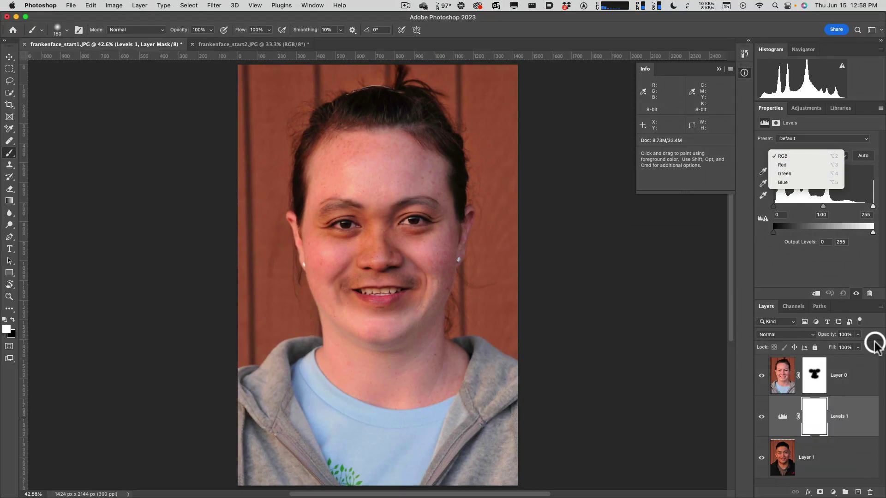
left_click(824, 308)
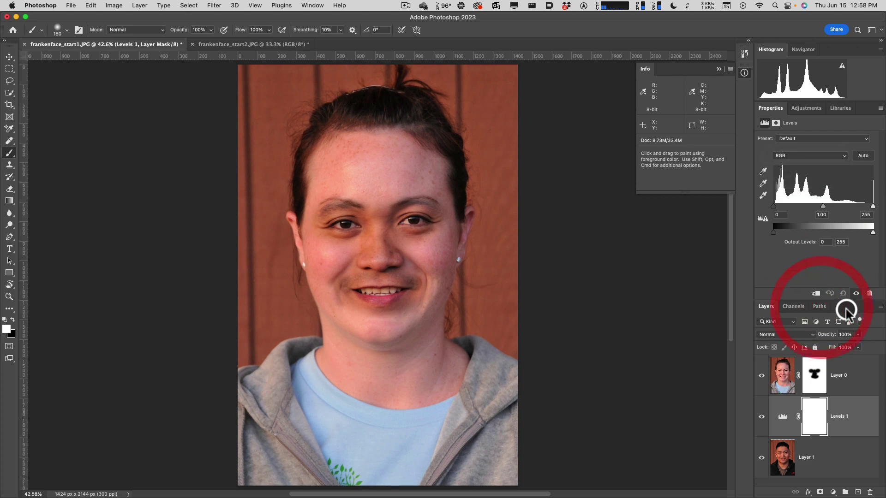
left_click(791, 309)
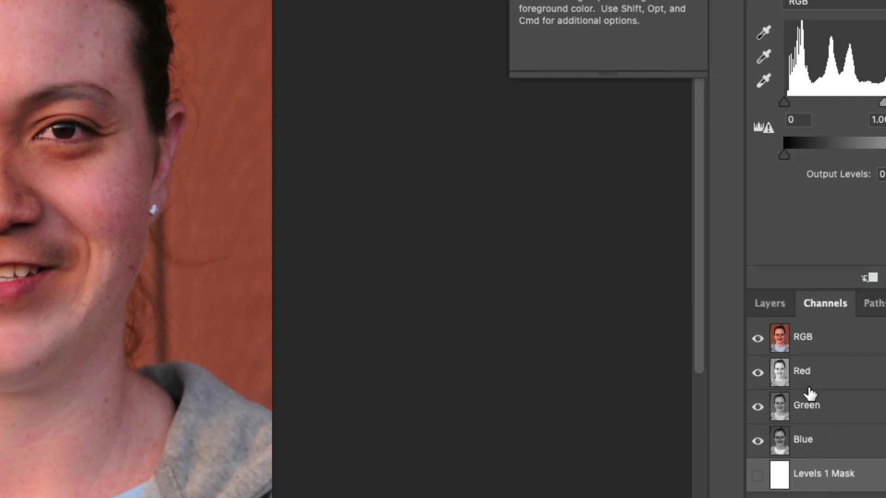
left_click(781, 303)
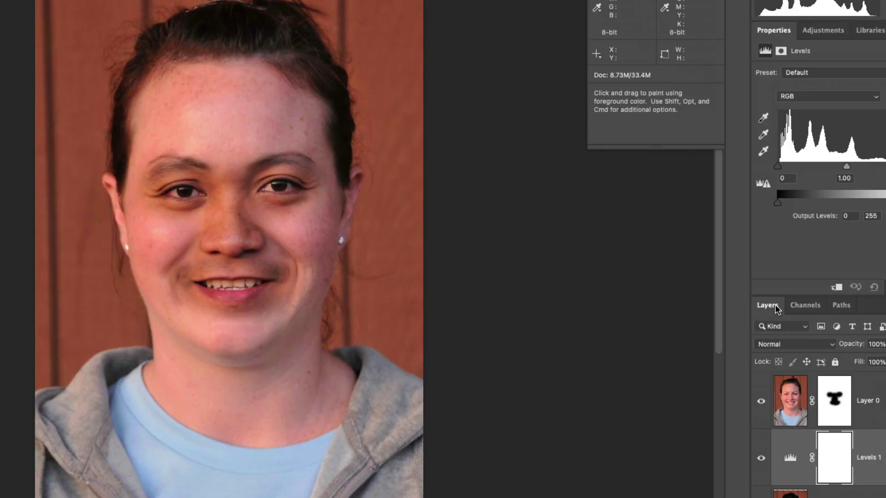
left_click(782, 305)
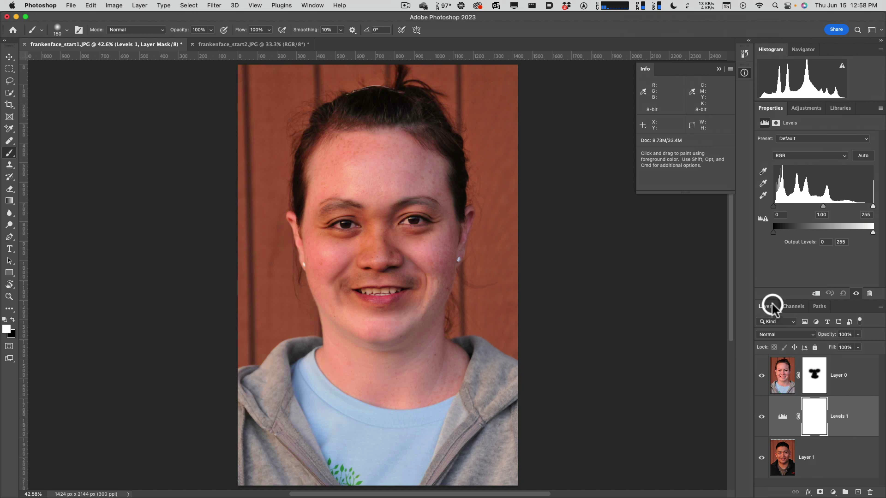
Step: View Layer 0's mask among the channels as a red overlay and on its own, and return to the normal image and layer list
left_click(815, 363)
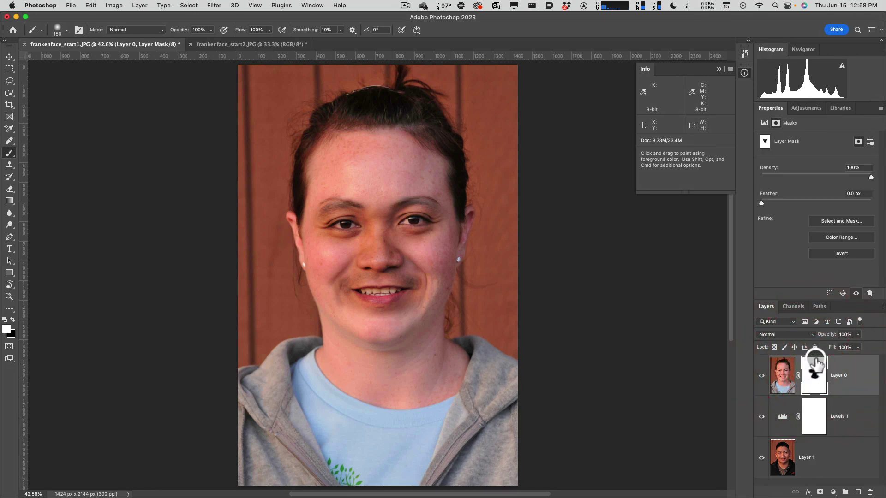
left_click(794, 307)
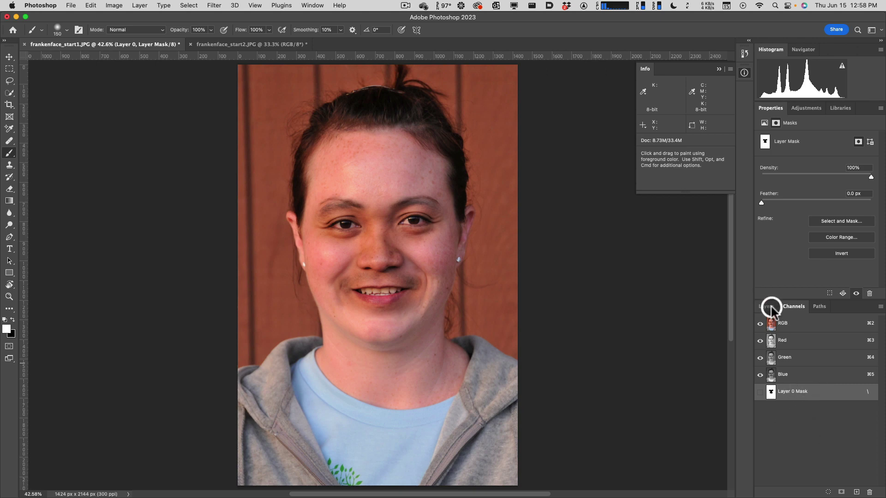
left_click(760, 391)
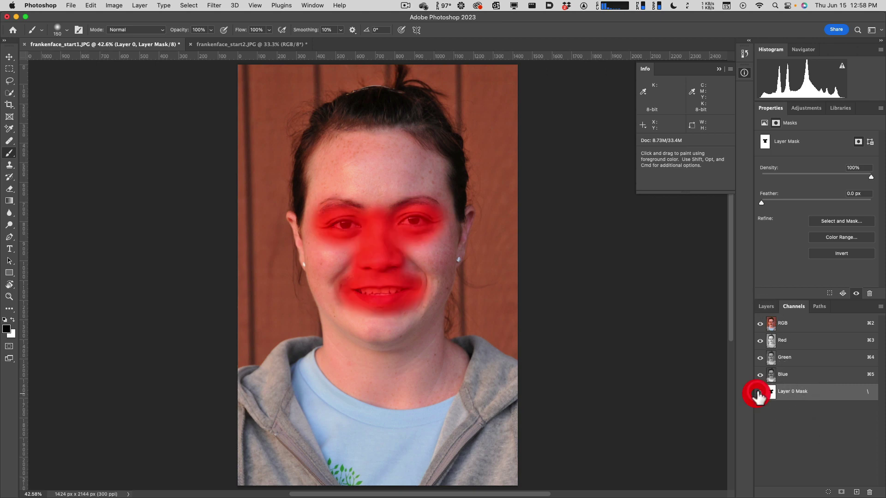
left_click(760, 323)
key("x")
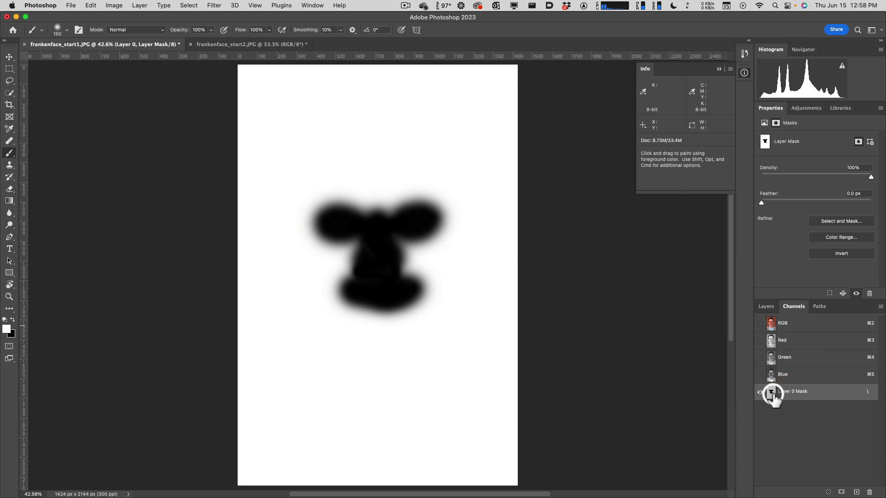
key("x")
left_click(760, 323)
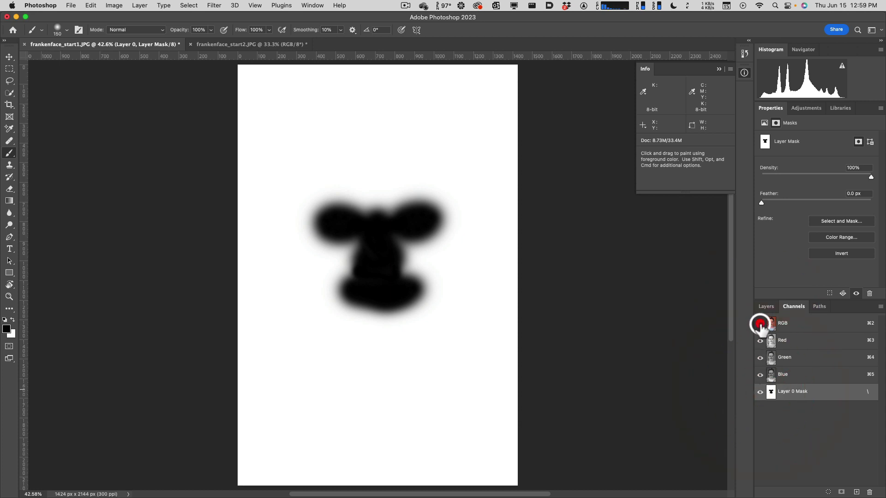
key("x")
left_click(760, 392)
left_click(766, 307)
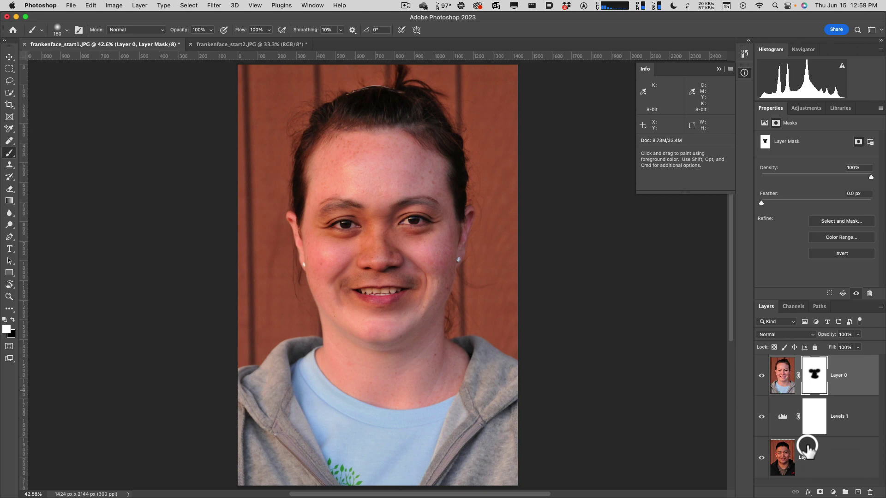
Step: Brighten the midtones of the Levels 1 adjustment by setting the RGB midtone value to 1.25
left_click(785, 417)
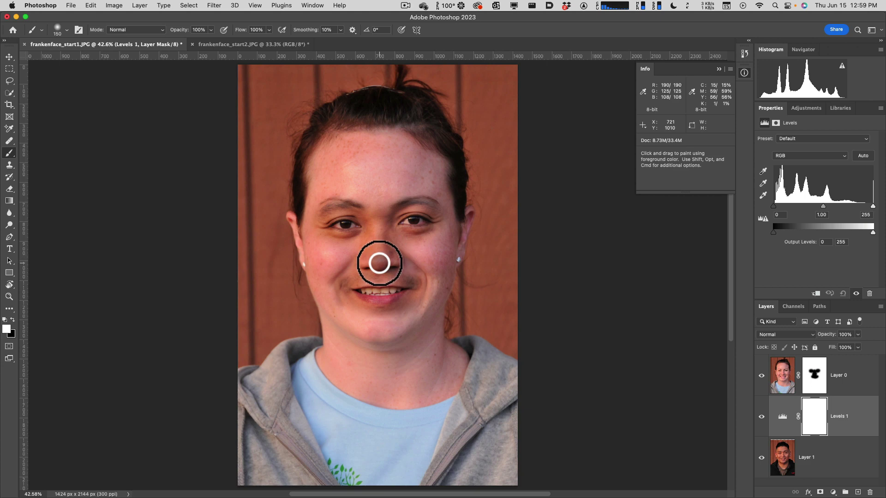
left_click(759, 375)
left_click(759, 375)
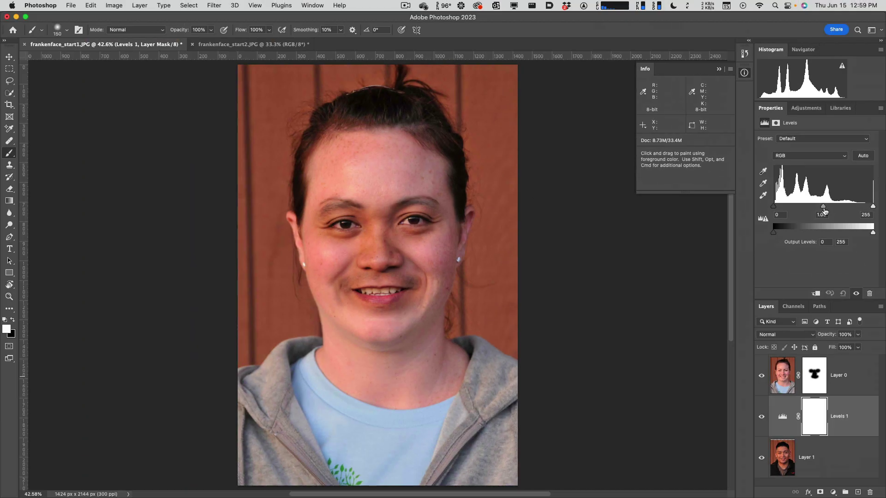
left_click(823, 207)
mouse_move(822, 210)
left_mouse_down()
mouse_move(801, 211)
mouse_move(854, 210)
mouse_move(819, 211)
left_mouse_up()
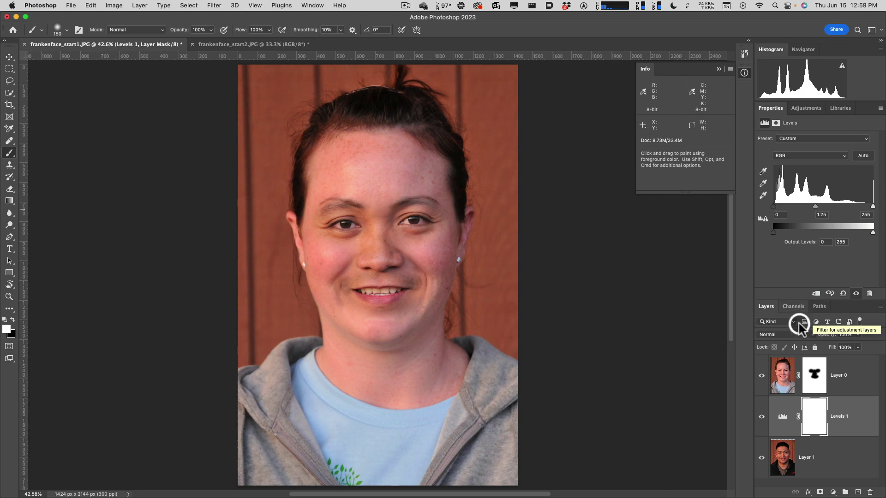
Step: Hide and show Levels 1 repeatedly to compare the blended face with and without the midtone adjustment
left_click(761, 417)
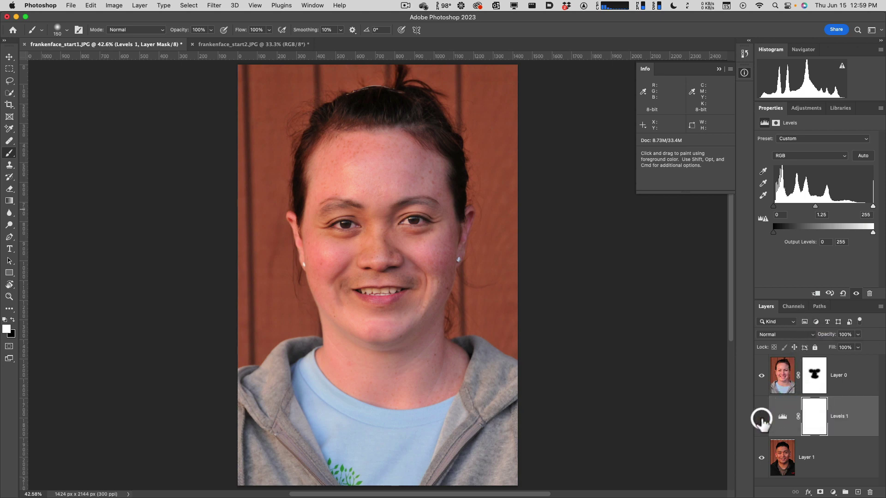
left_click(761, 418)
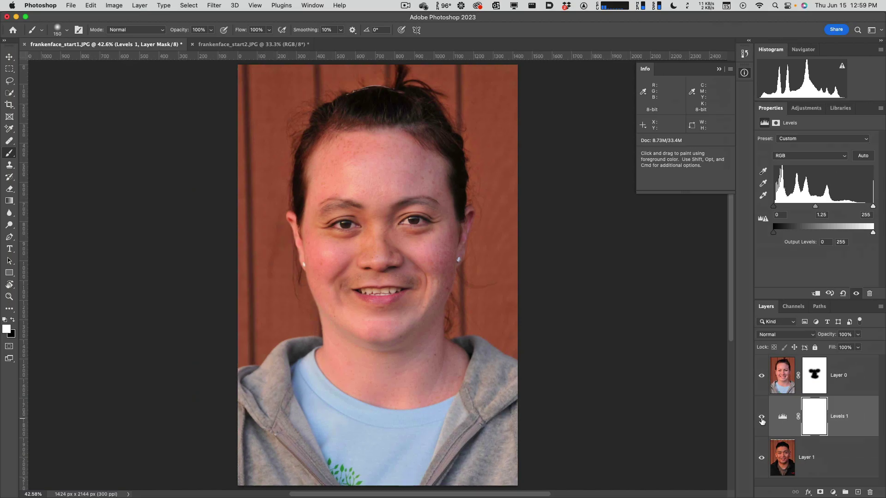
left_click(761, 418)
left_click(761, 418)
left_click(762, 418)
left_click(761, 418)
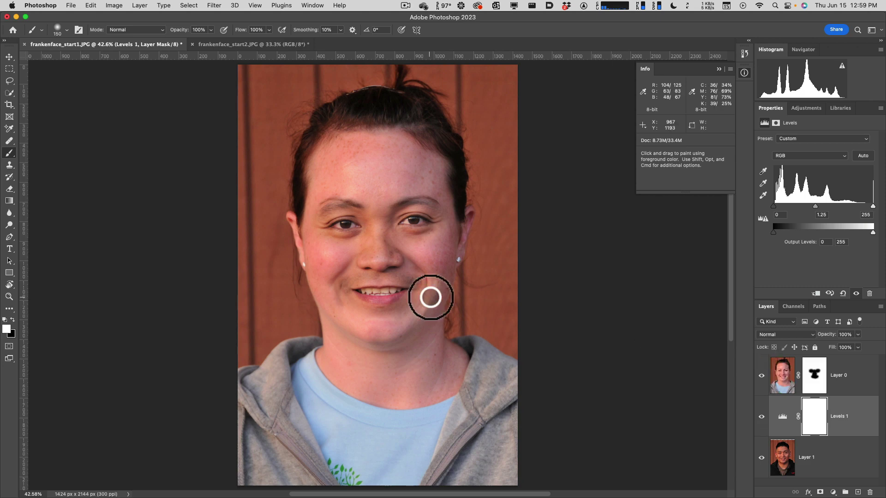
left_click_drag(431, 296, 406, 257)
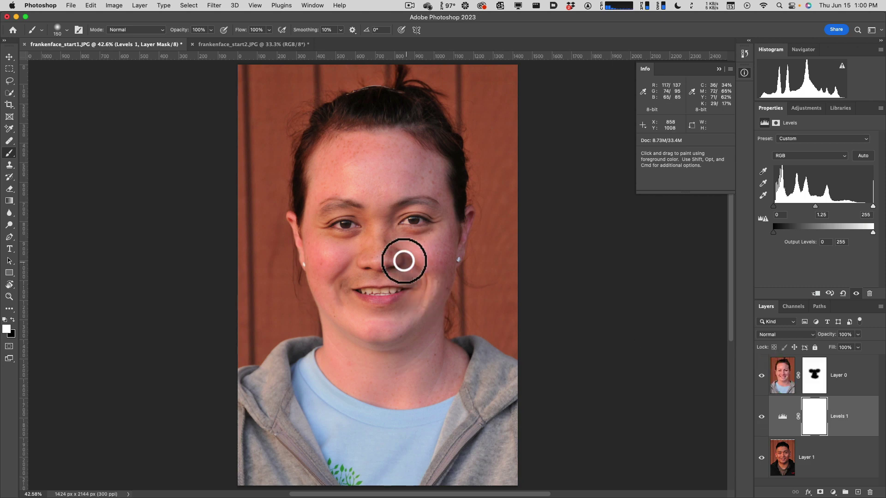
Step: Hide Layer 0, toggle Levels 1 to inspect its effect on the lower portrait, and show Layer 0 again
left_click(761, 374)
left_click(760, 417)
left_click(761, 418)
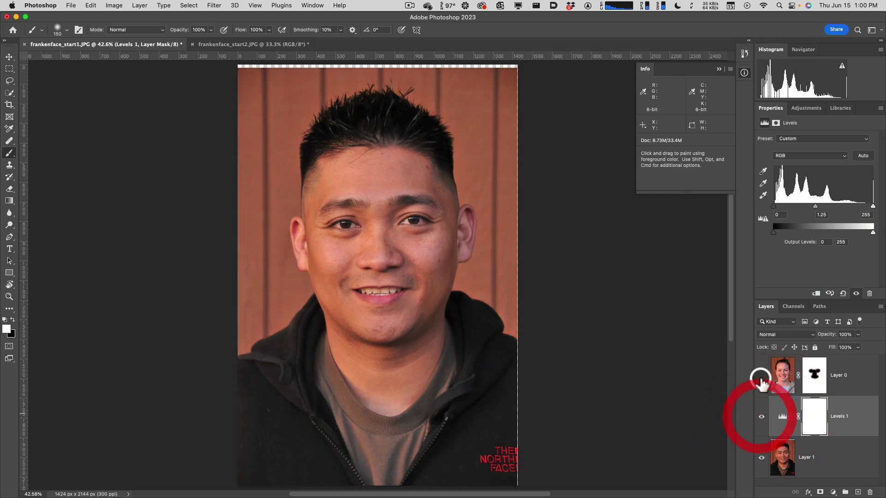
left_click(762, 375)
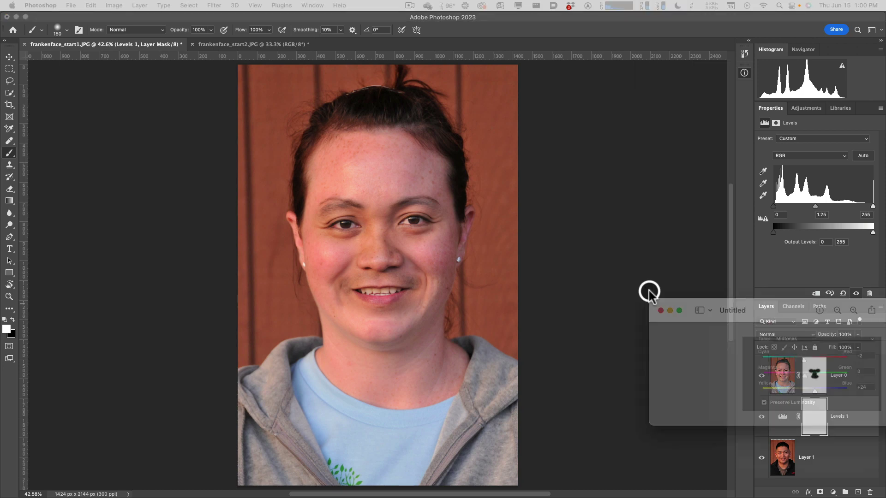
Step: Switch to Preview and examine the enlarged Color Balance reference image with its cyan-red, magenta-green and yellow-blue pairs
left_click(435, 224)
key("super+plus")
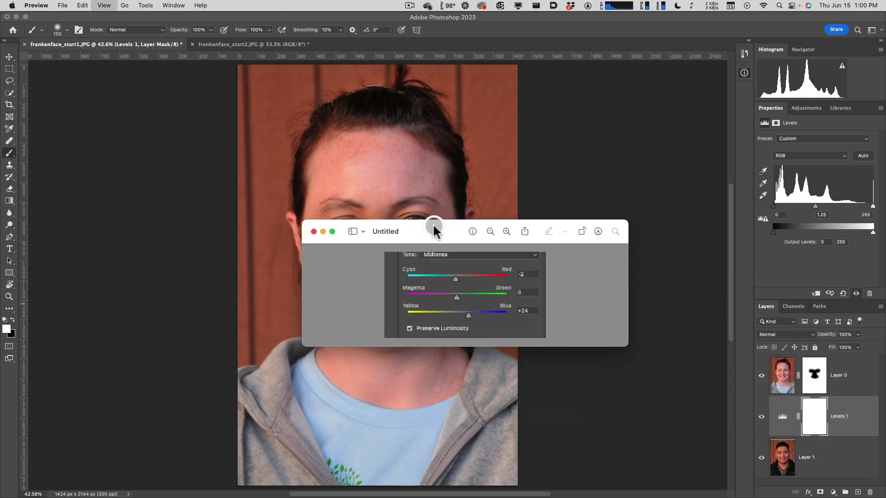
left_click_drag(627, 346, 658, 408)
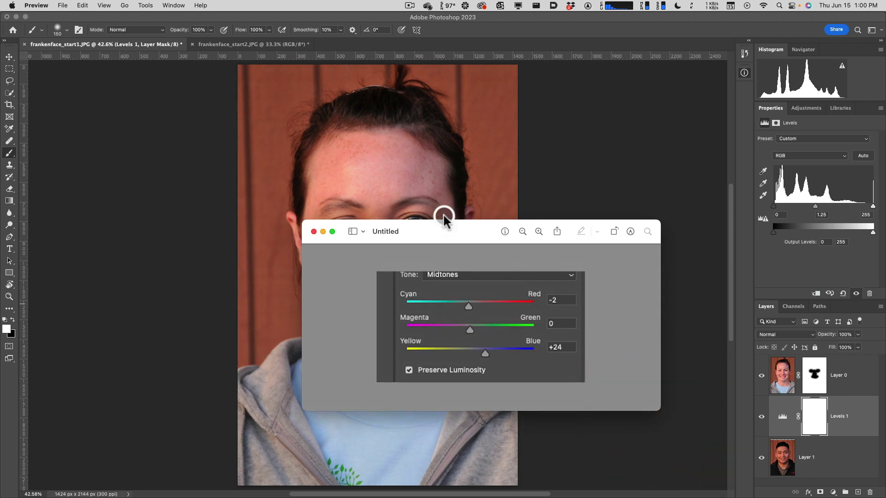
left_click_drag(451, 231, 472, 190)
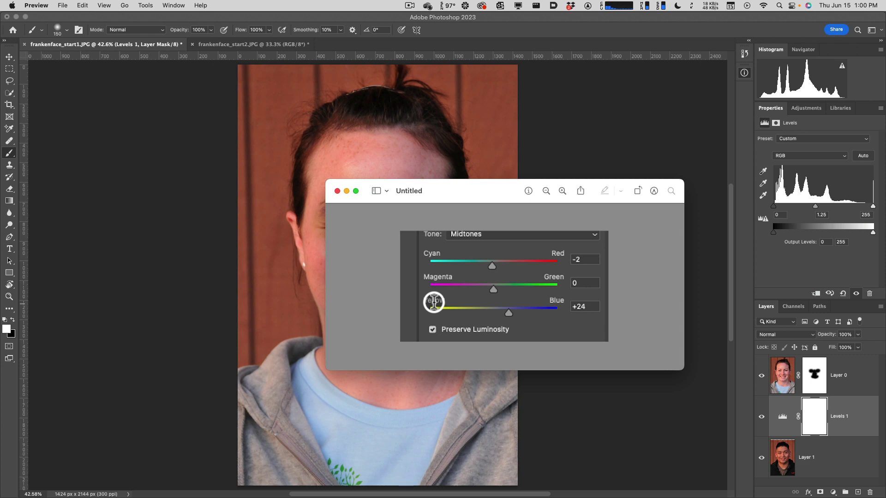
left_click_drag(465, 194, 585, 236)
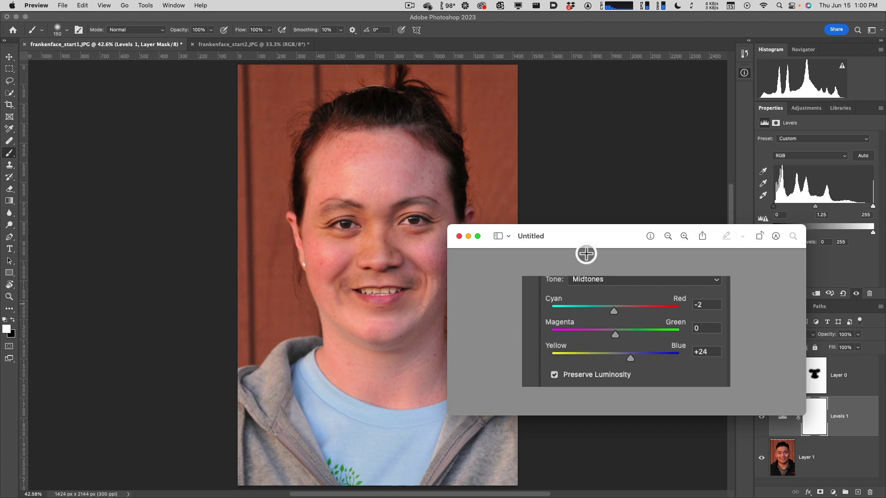
left_click_drag(567, 236, 885, 114)
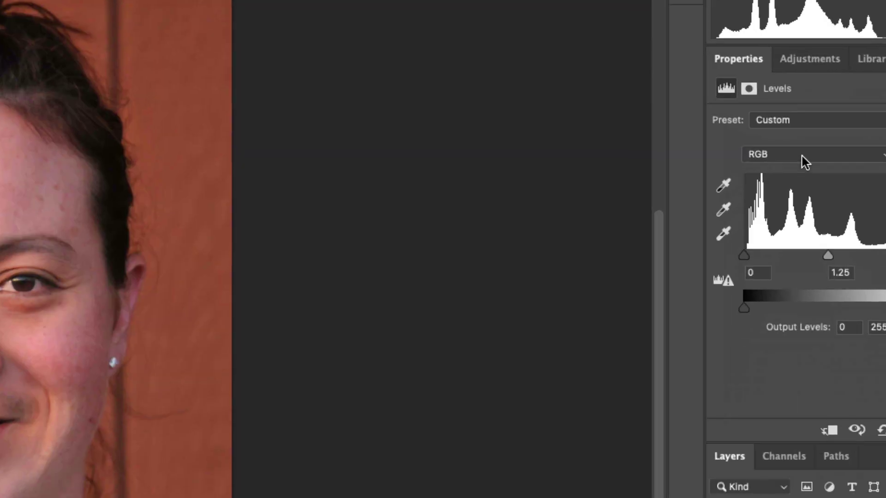
Step: Switch the Levels 1 adjustment from the composite RGB channel to the Blue channel
left_click(803, 159)
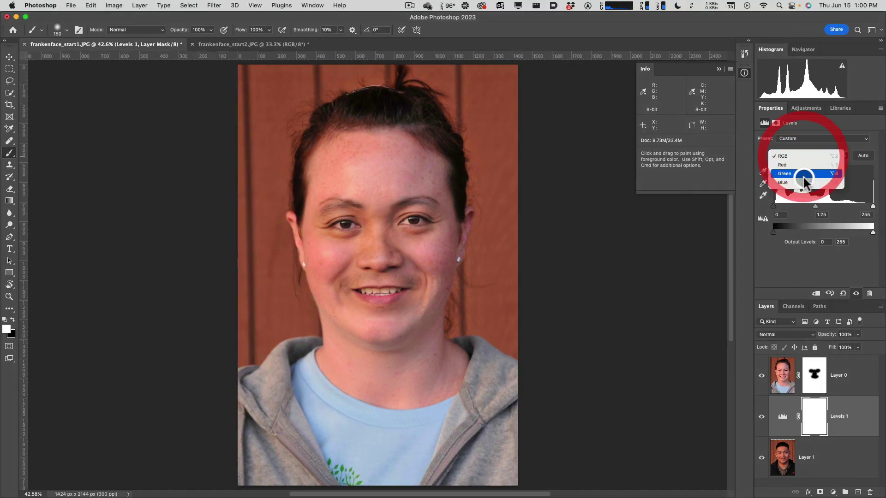
left_click(802, 180)
left_click(823, 206)
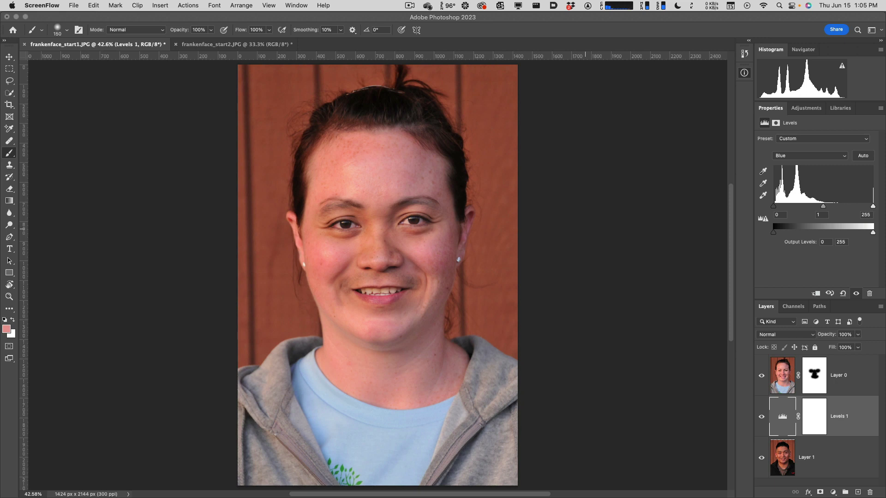
Step: Review the yellow-blue pair in the Color Balance reference image and move the image away from the portrait
left_click(430, 130)
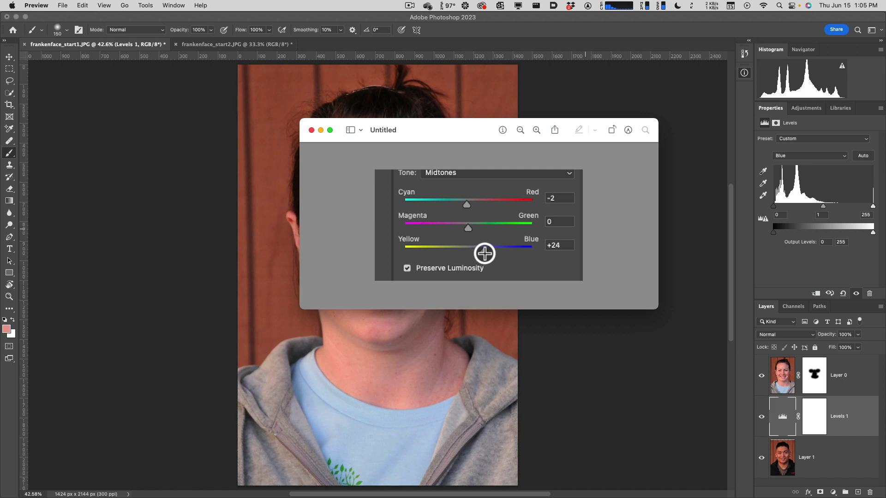
left_click(440, 133)
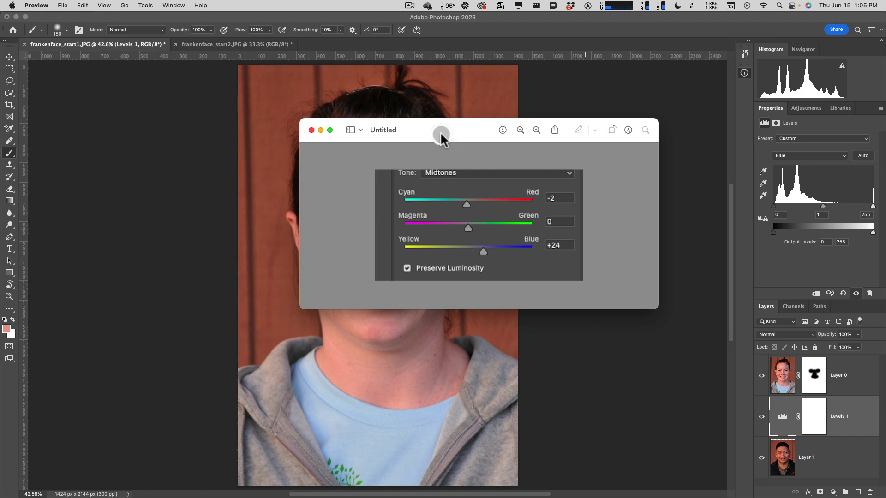
left_click_drag(440, 131, 844, 182)
left_click(843, 239)
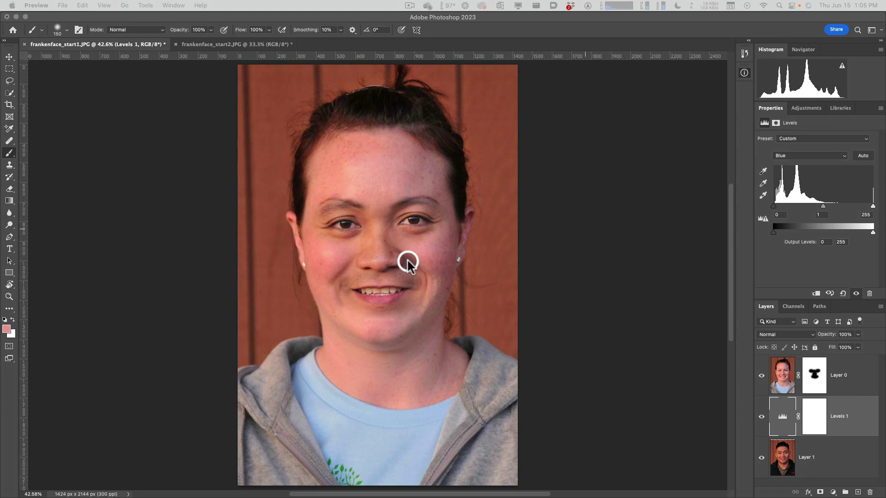
Step: Try a blue midtone value of 1.19 in Levels 1, and reset the blue midtone to 1
left_click(823, 208)
left_click(813, 206)
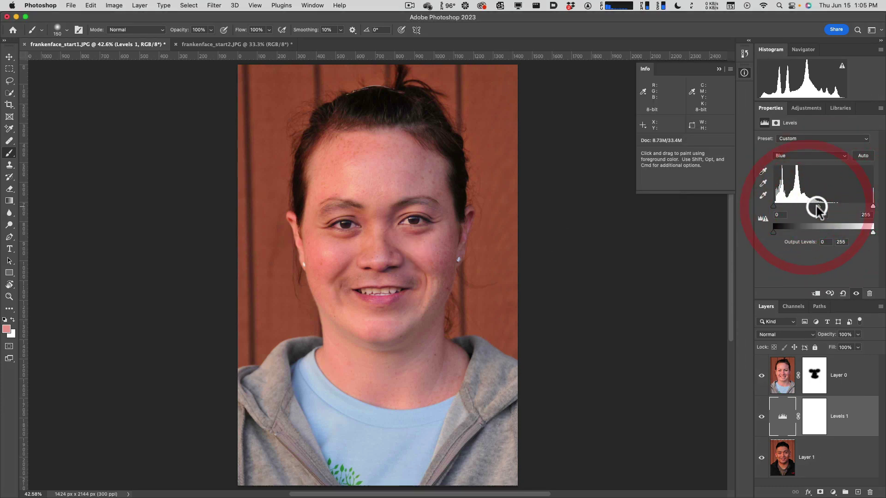
mouse_move(818, 210)
left_mouse_down()
mouse_move(802, 206)
mouse_move(844, 208)
mouse_move(791, 206)
mouse_move(823, 206)
left_mouse_up()
scroll(412, 251, "up", 5)
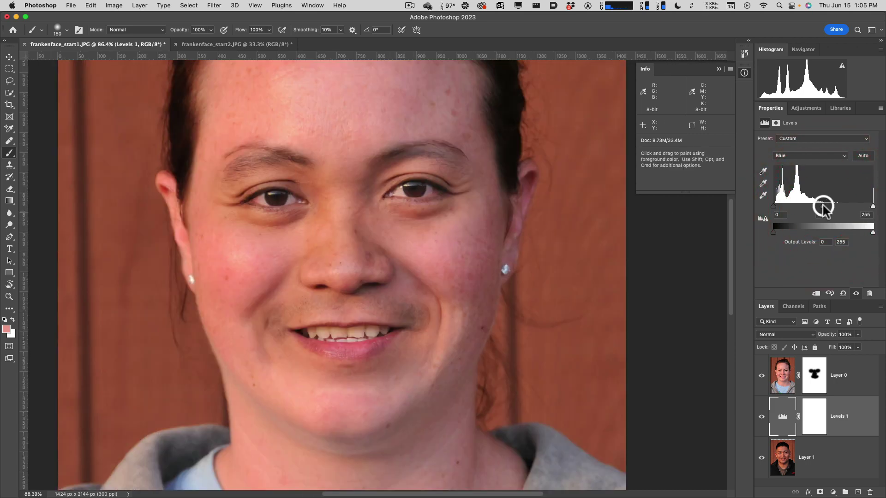
mouse_move(821, 204)
left_mouse_down()
mouse_move(831, 208)
mouse_move(817, 206)
left_mouse_up()
double_click(823, 215)
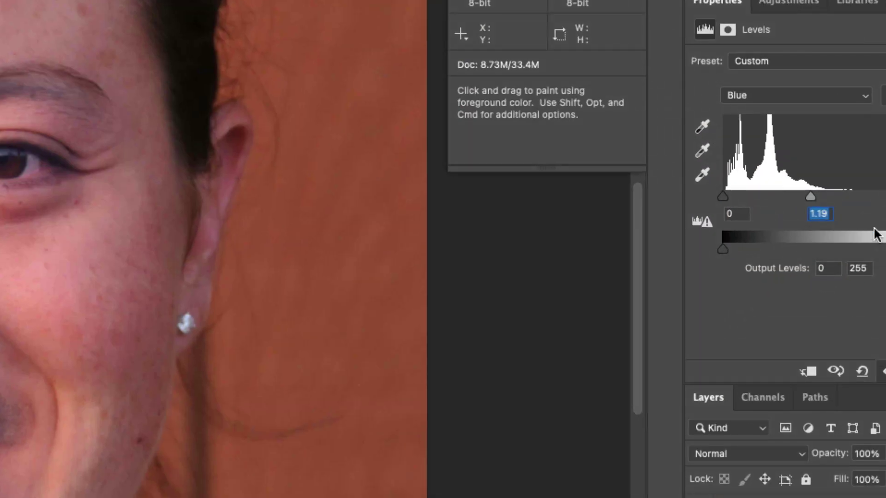
type("1")
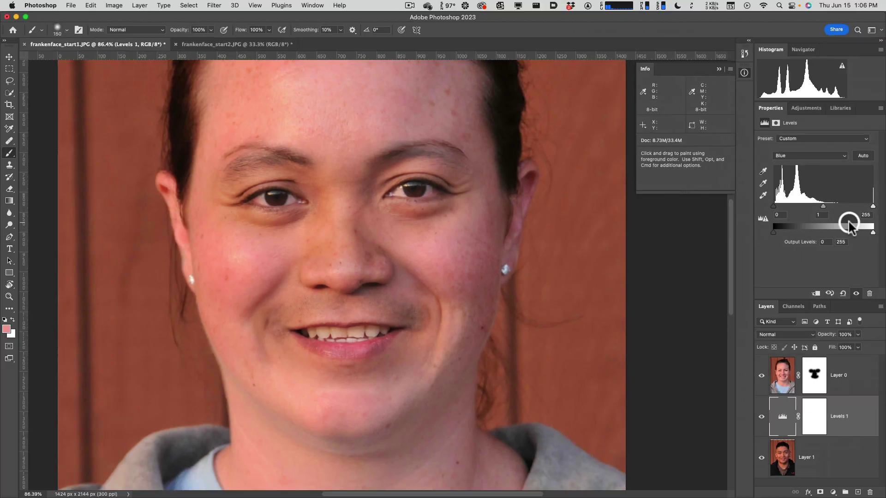
Step: Add blue to the lower portrait's skin by setting the Levels 1 Blue channel midtone value to 1.13
left_click(822, 196)
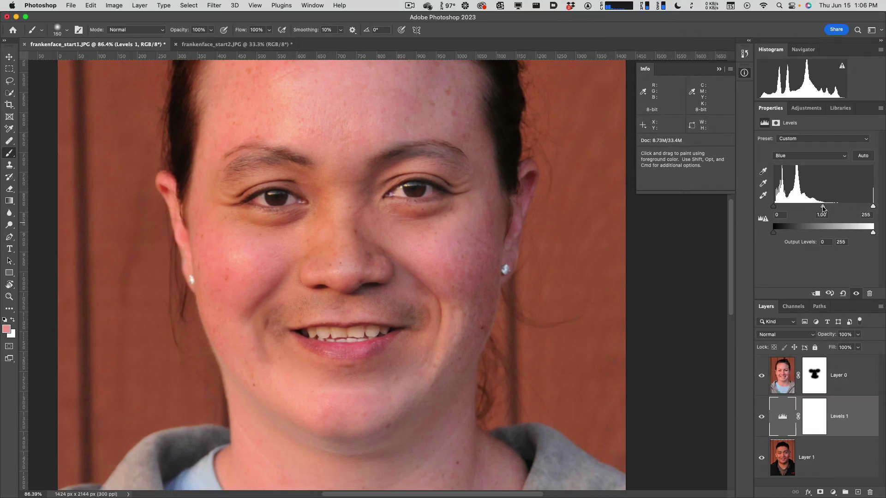
left_click_drag(822, 206, 820, 207)
left_click(825, 219)
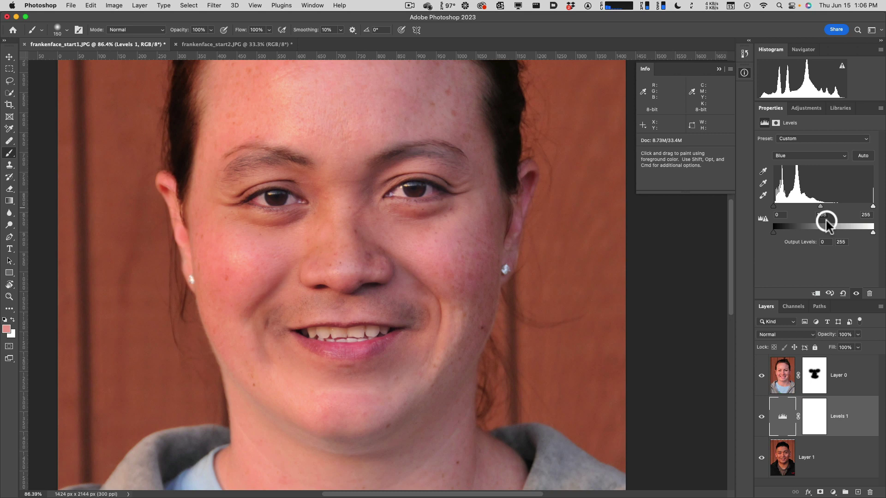
left_click(822, 208)
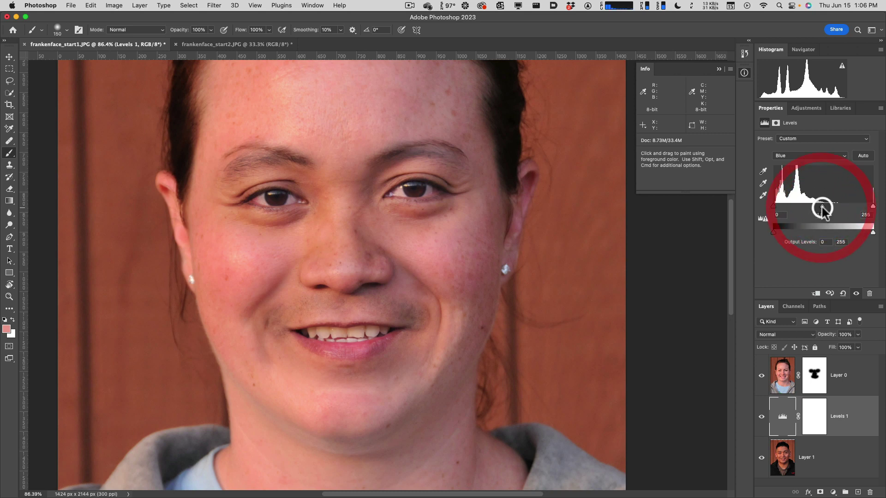
left_click_drag(823, 211, 820, 209)
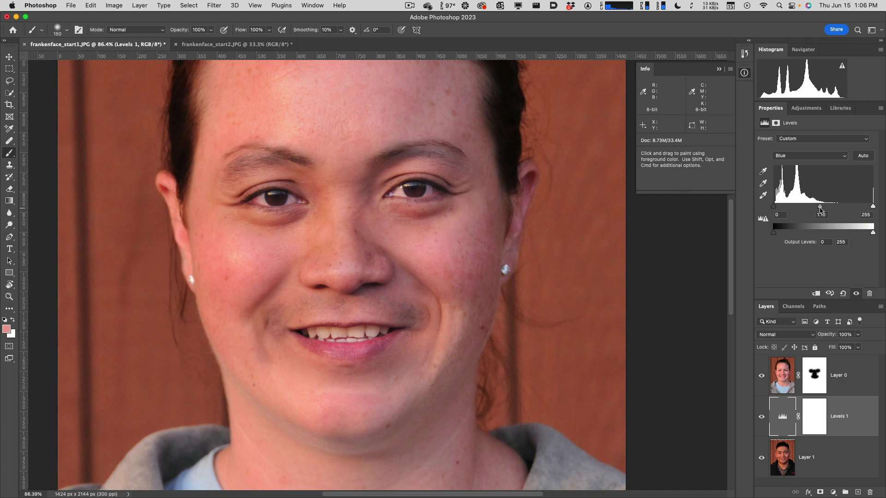
left_click(843, 229)
left_click(809, 233)
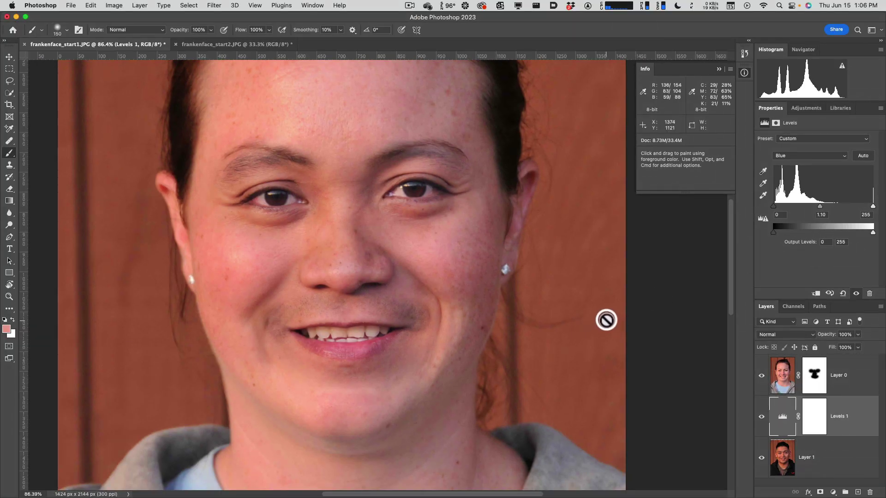
left_click(819, 207)
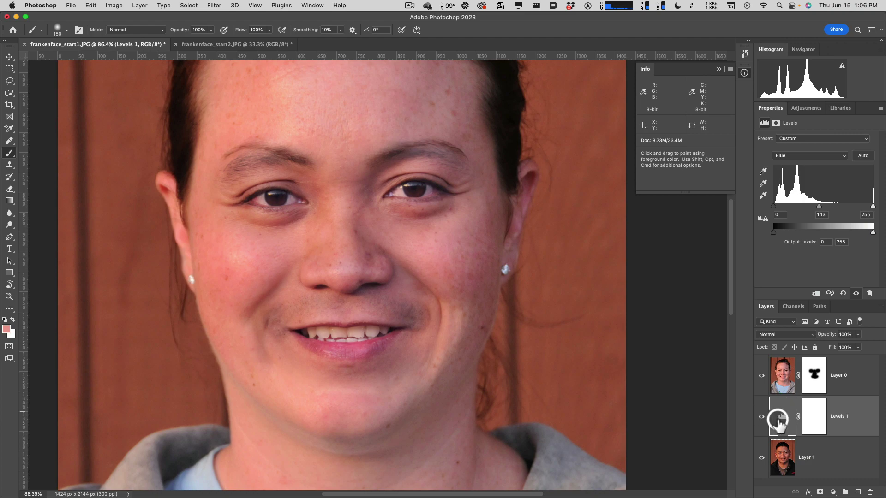
Step: Hide and show Levels 1 to compare the enlarged face with and without the blue midtone correction
left_click(808, 418)
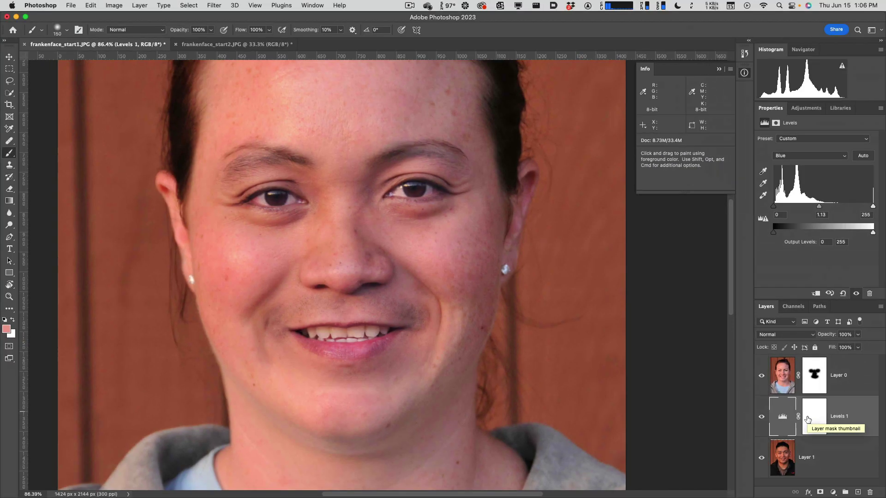
left_click(783, 417)
left_click(762, 417)
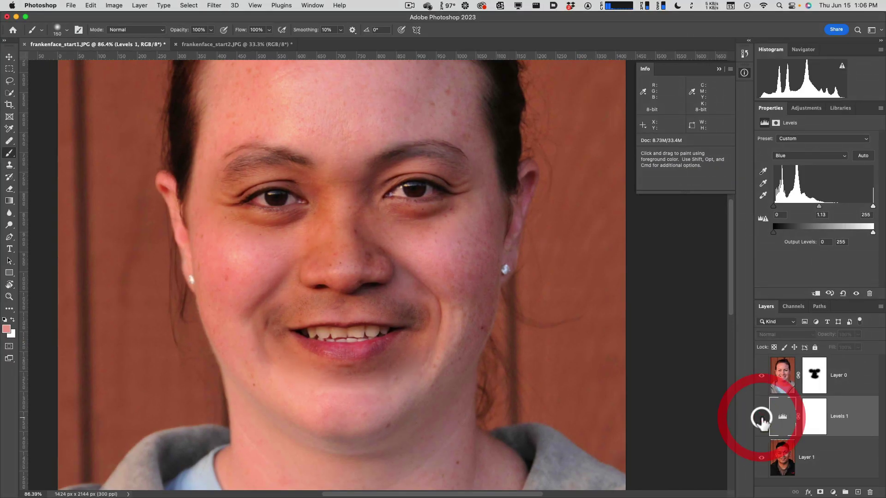
left_click(762, 418)
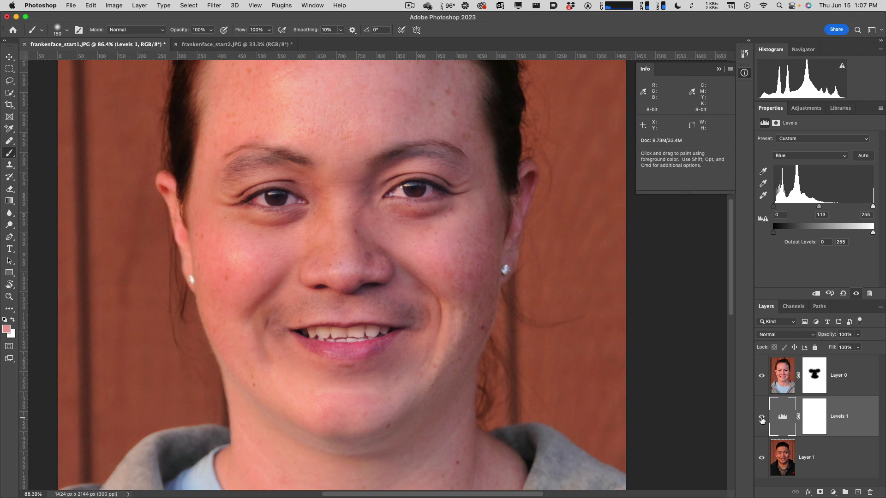
left_click(762, 418)
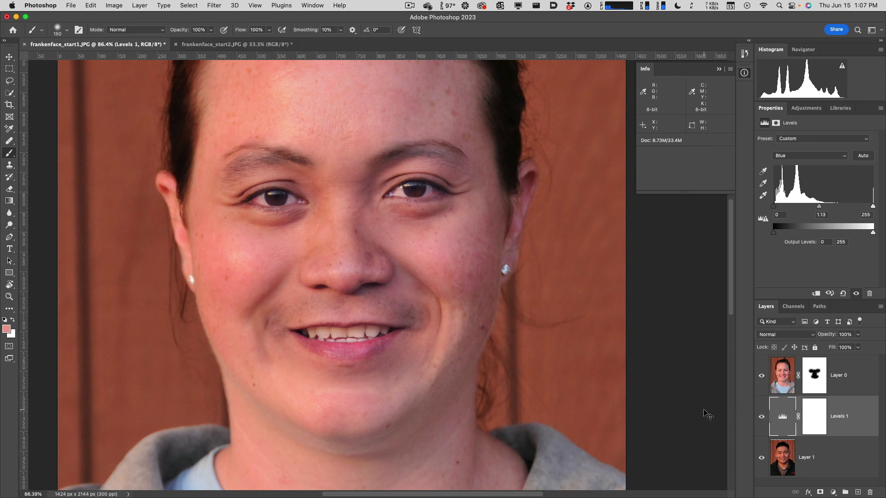
Step: Fit the whole portrait in view and toggle Levels 1 to compare the complete blend with and without the adjustment
key("super+0")
left_click(761, 397)
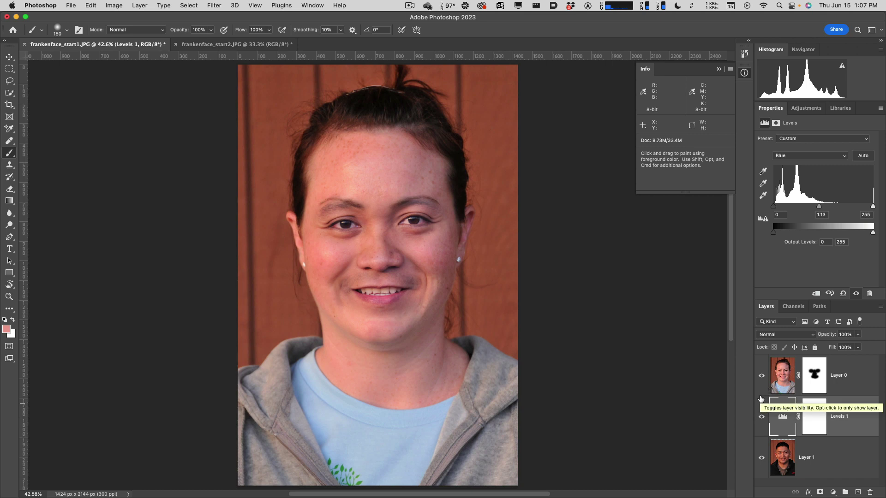
left_click(814, 378)
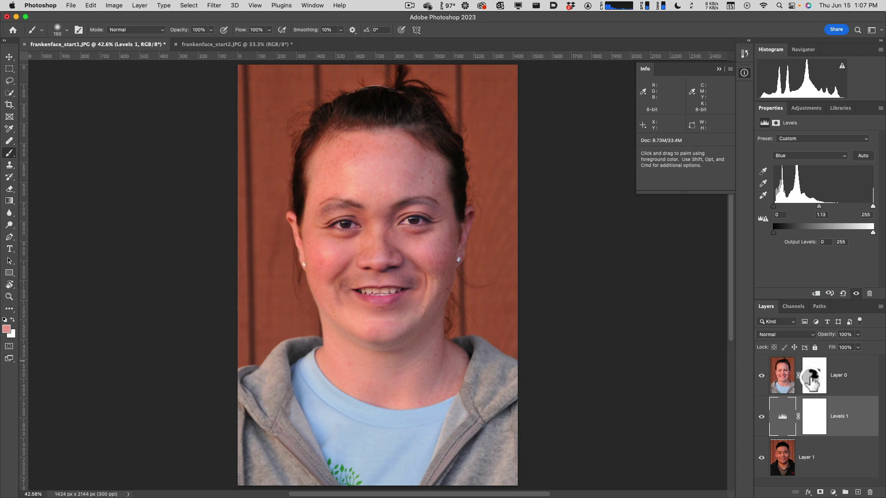
left_click(784, 416)
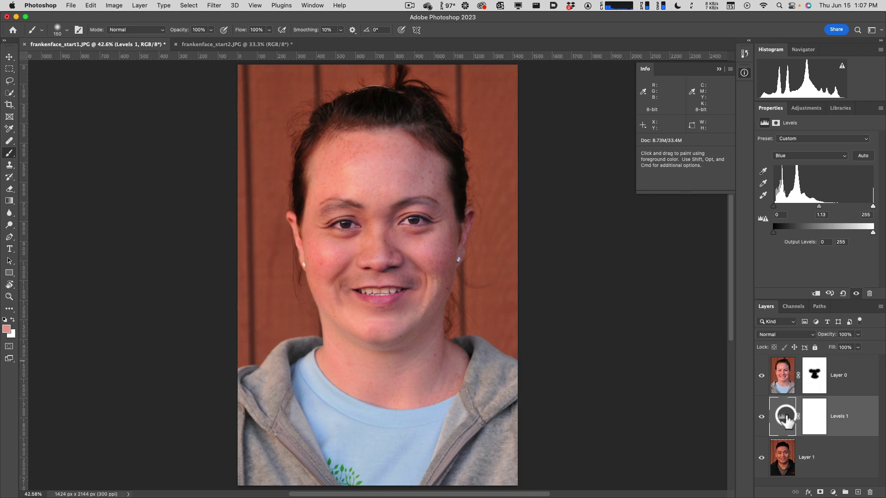
left_click(761, 417)
left_click(761, 417)
left_click(815, 413)
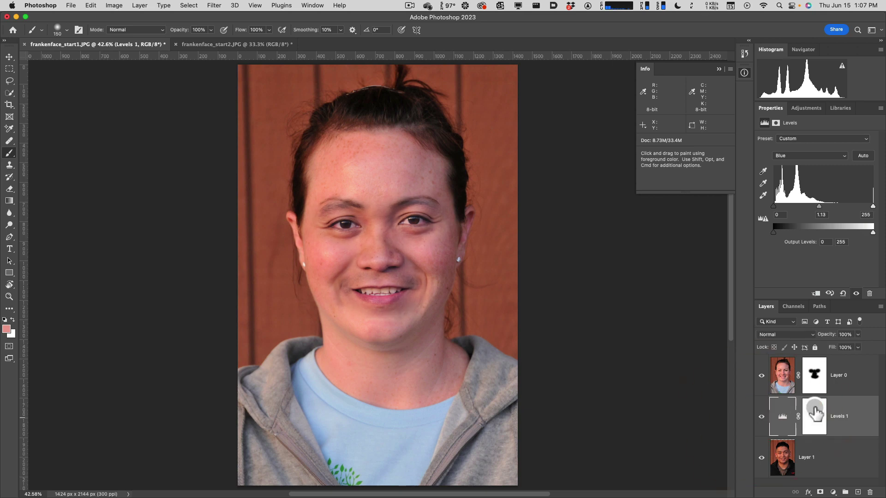